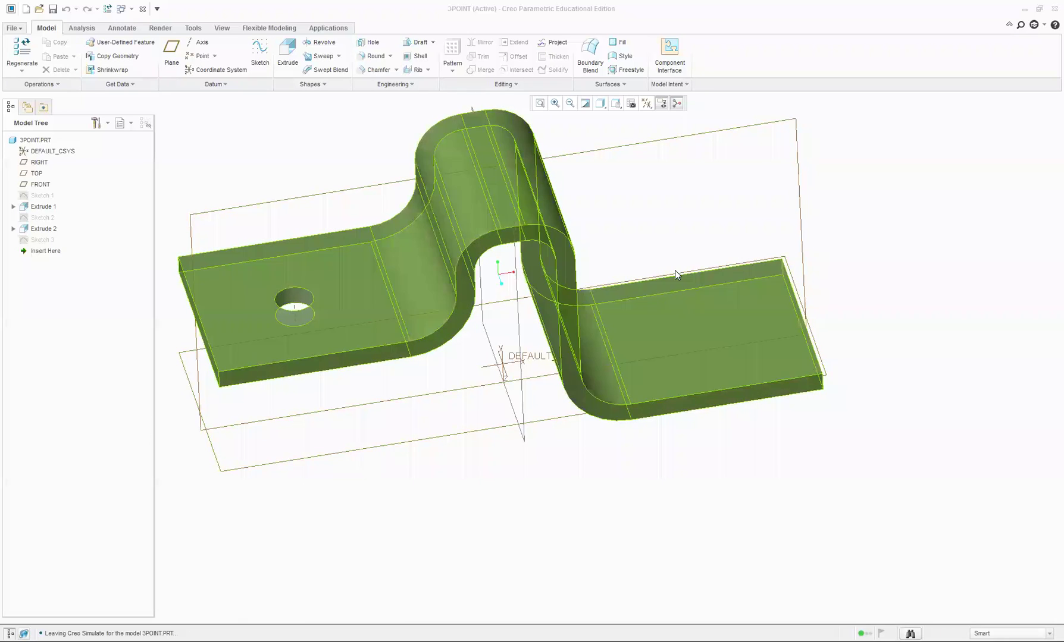
Enter Simulate and review Load1's force of X -1000, Y -500, Z -500 N, previewing it on the bracket
left_click(328, 28)
left_click(69, 55)
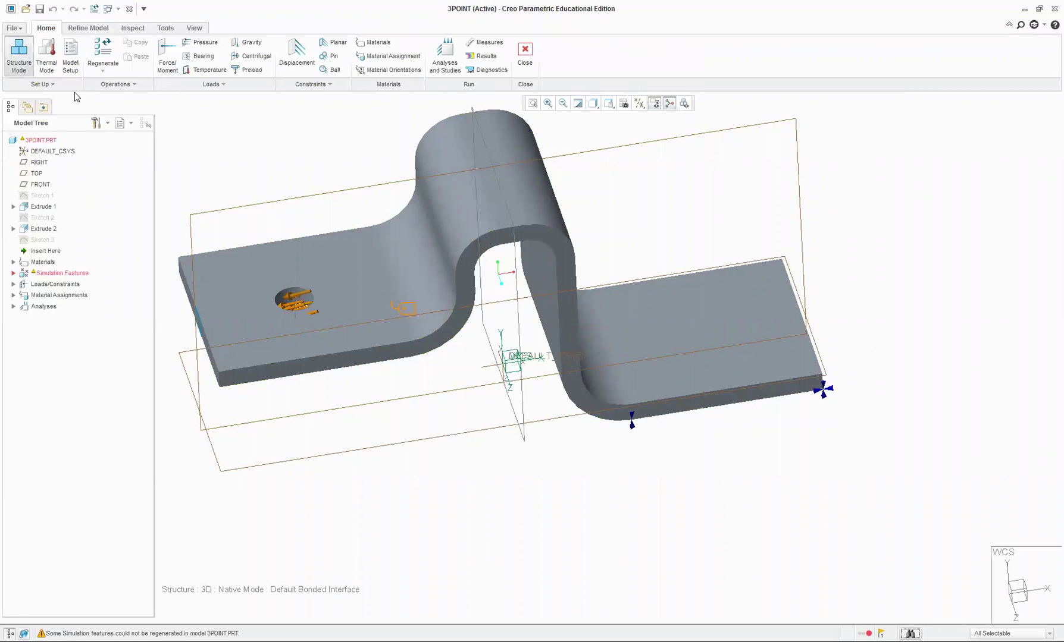
double_click(297, 307)
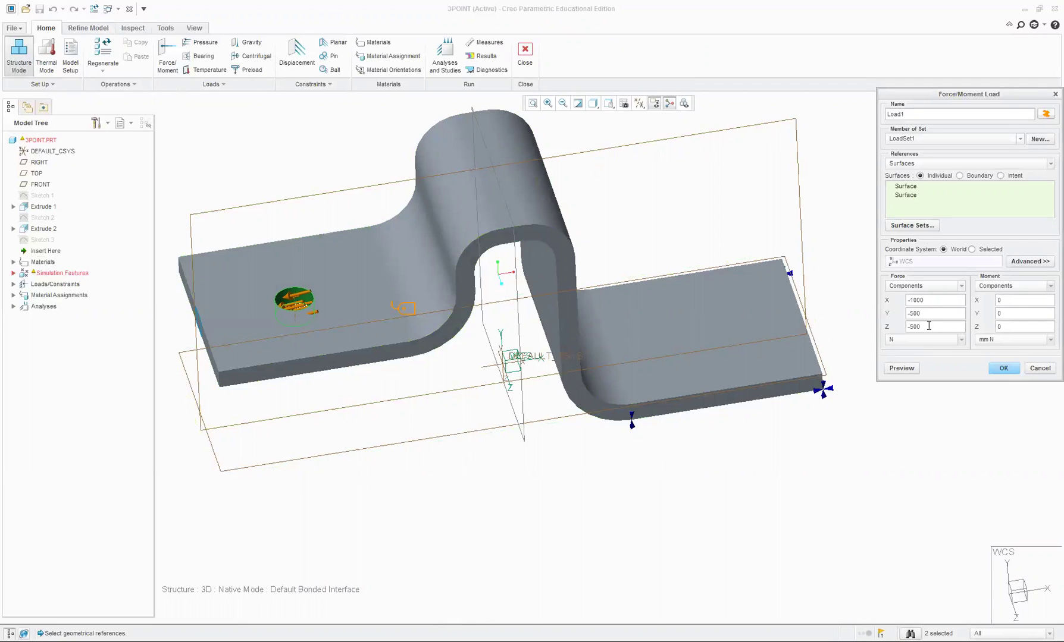
left_click(909, 369)
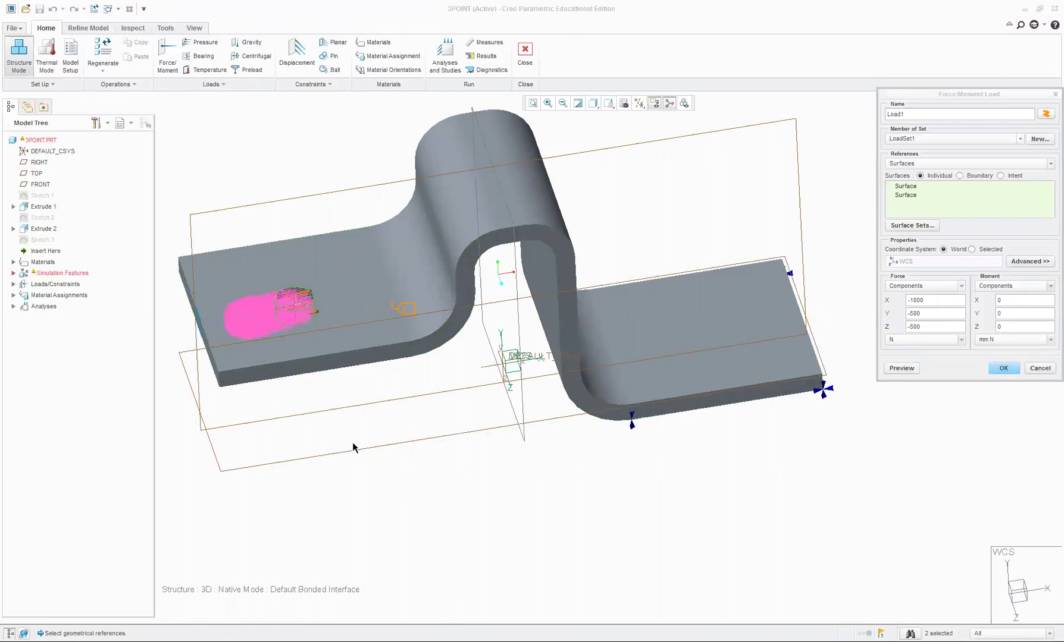
middle_click_drag(352, 447, 696, 492)
left_click(991, 370)
Inspect Constraint3 without changes, then confirm Constraint4 at the front corner vertex
scroll(513, 468, "down", 2)
scroll(638, 453, "up", 3)
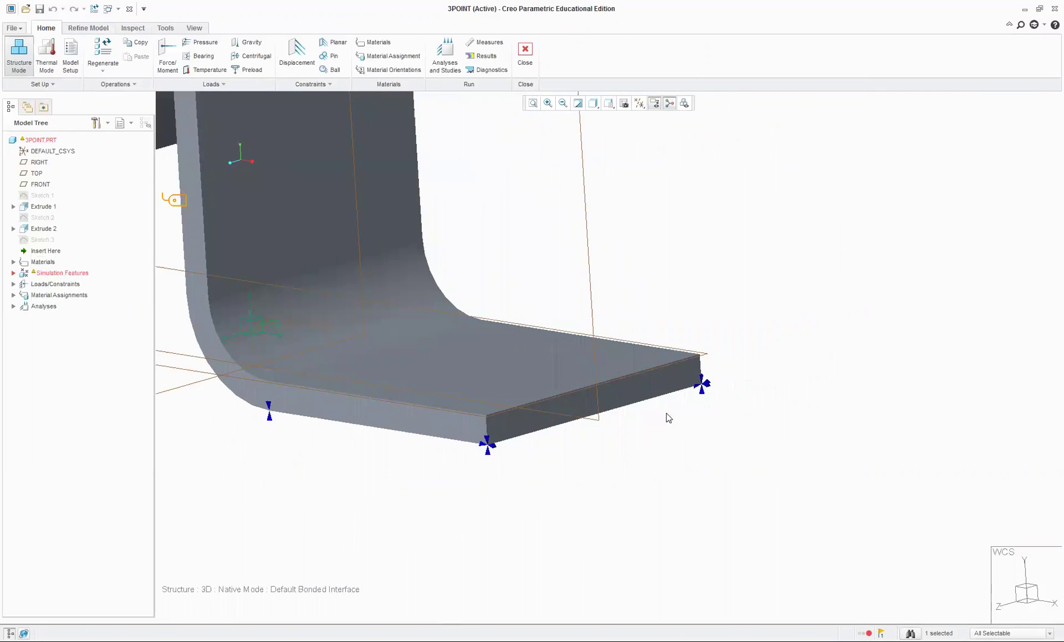
double_click(706, 389)
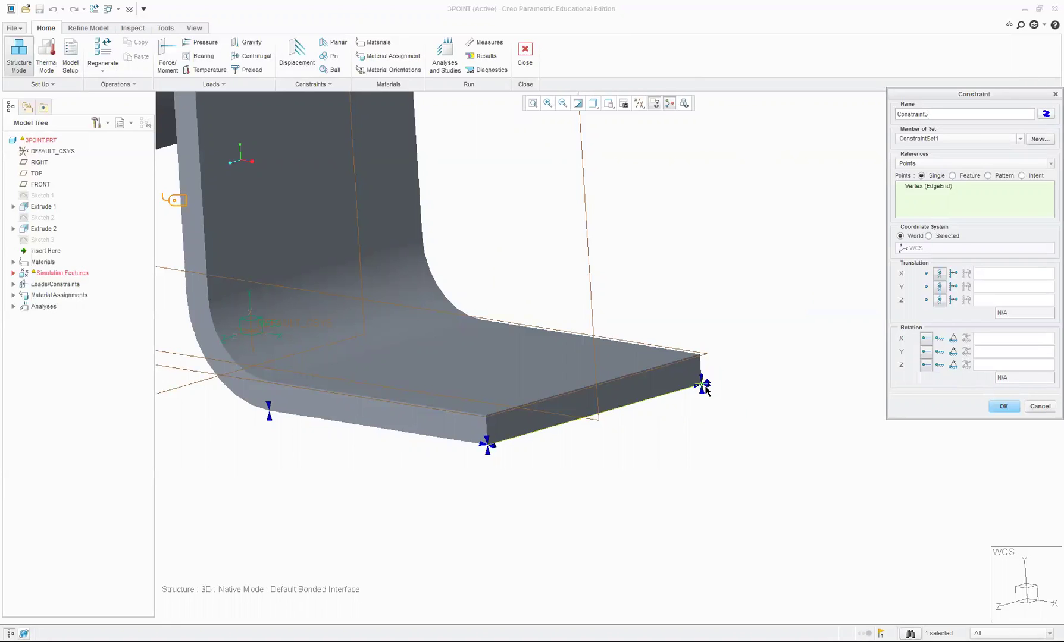
left_click(1034, 409)
double_click(488, 454)
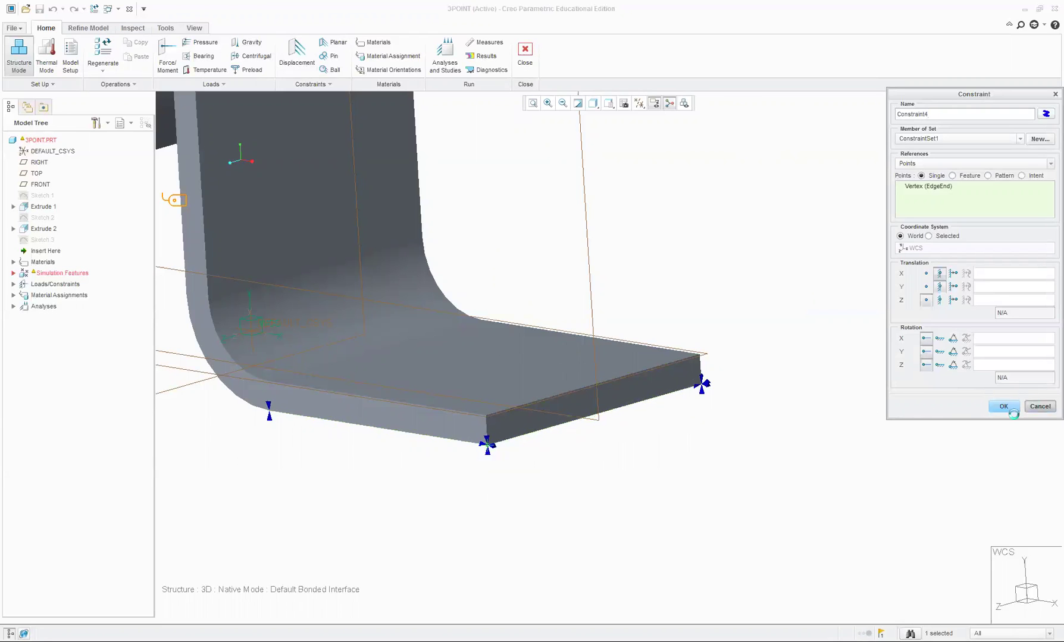
left_click(1003, 407)
From the underside, inspect Constraint5's two Vertex (EdgeEnd) references and close it unchanged
middle_click_drag(381, 509, 478, 404)
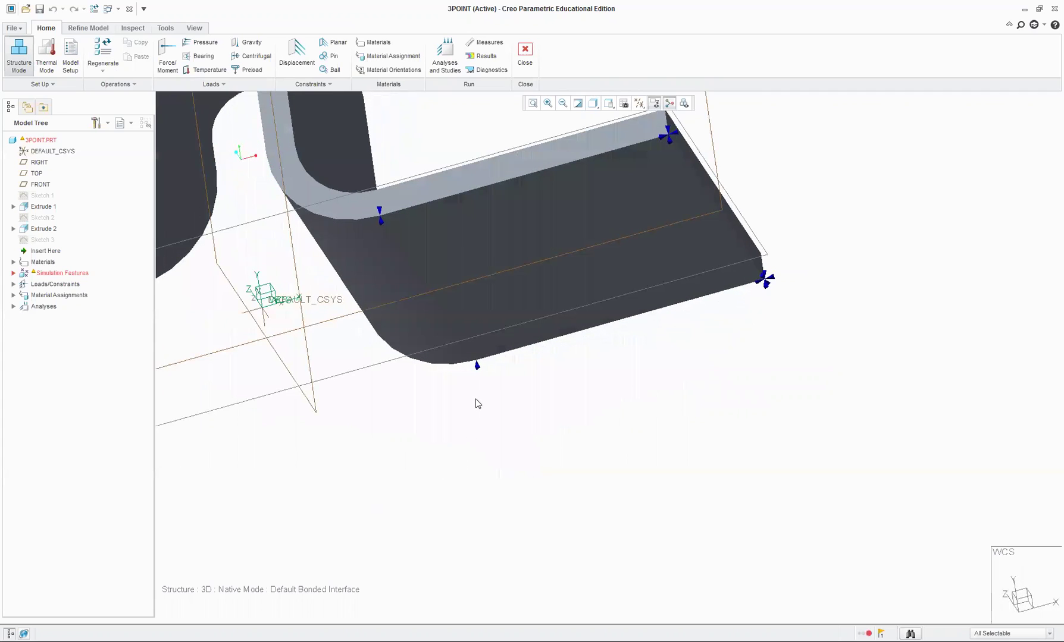
left_click(477, 367)
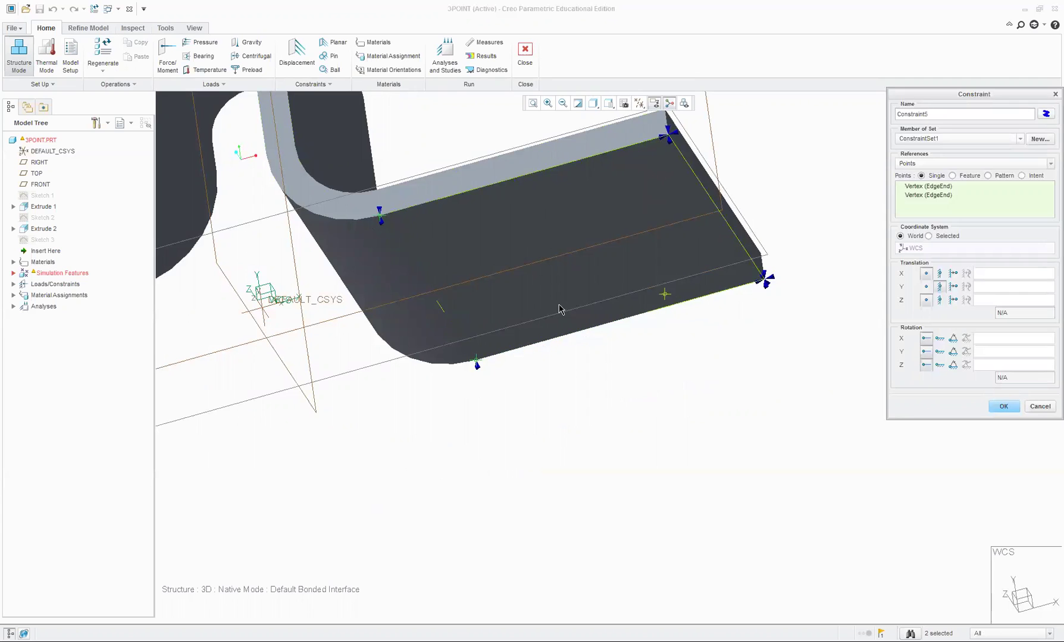
left_click(1032, 410)
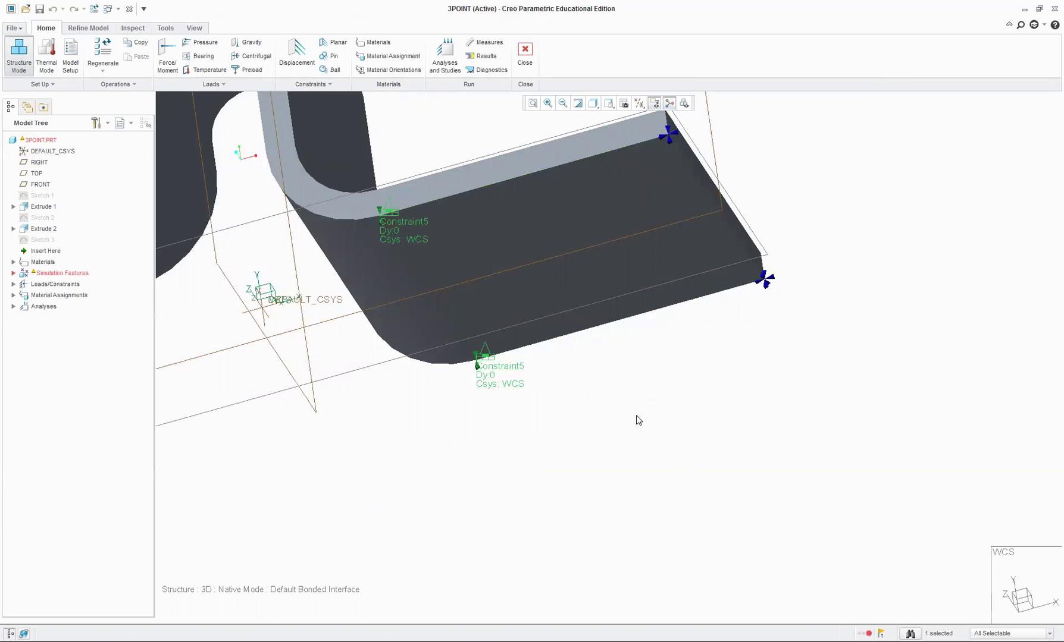
middle_click_drag(648, 387, 651, 451)
Rerun Analysis3point, deleting old output files and using interactive diagnostics
left_click(445, 56)
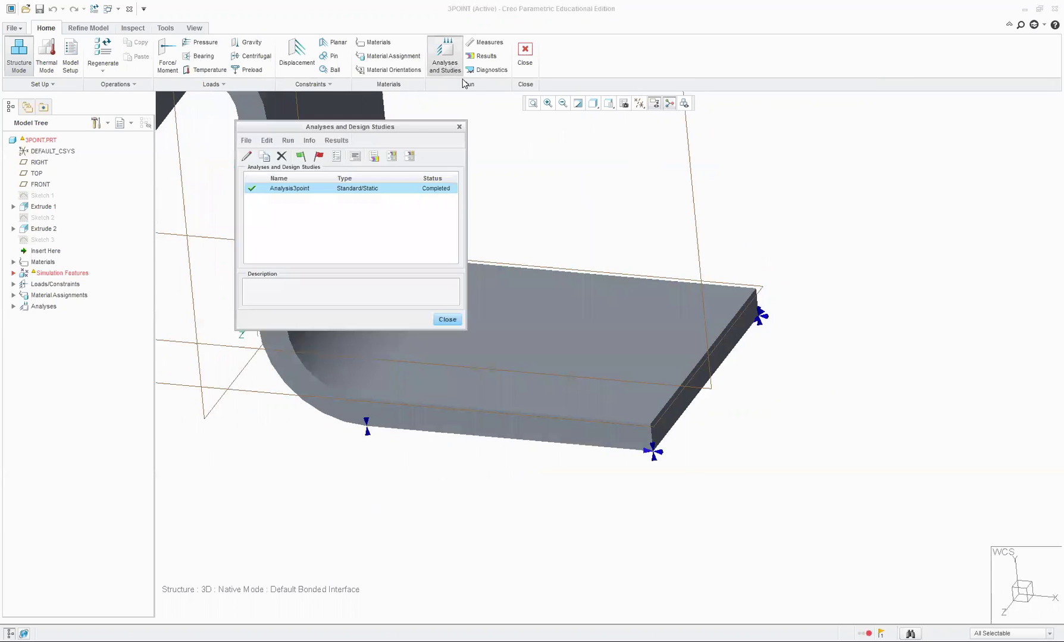
left_click(302, 157)
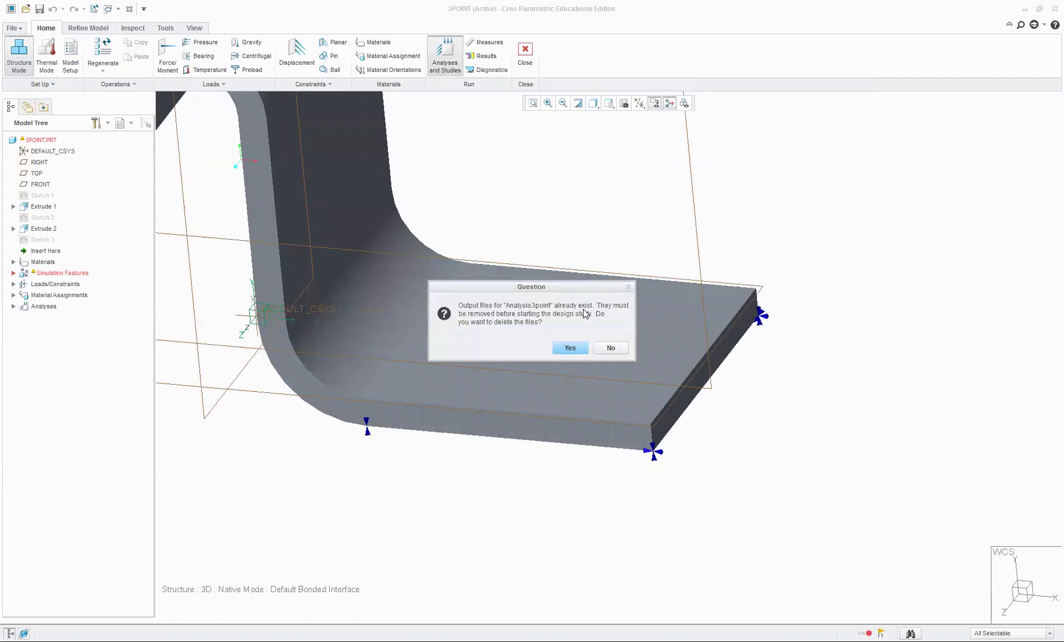
left_click(582, 351)
left_click(566, 348)
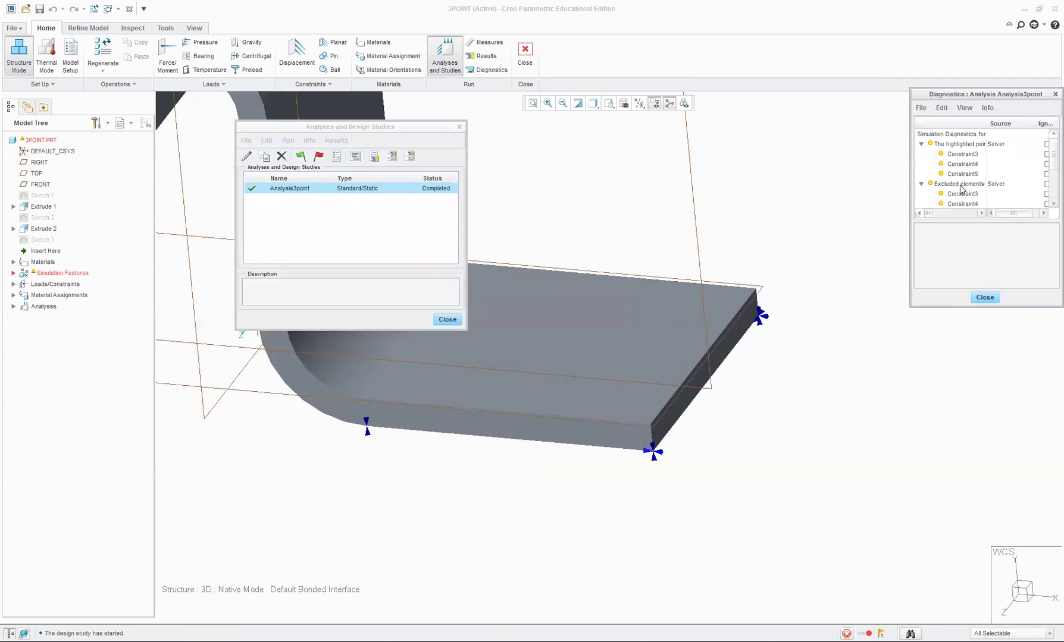
Show the Analysis3point von Mises stress fringe plot in deformed shape
left_click(374, 156)
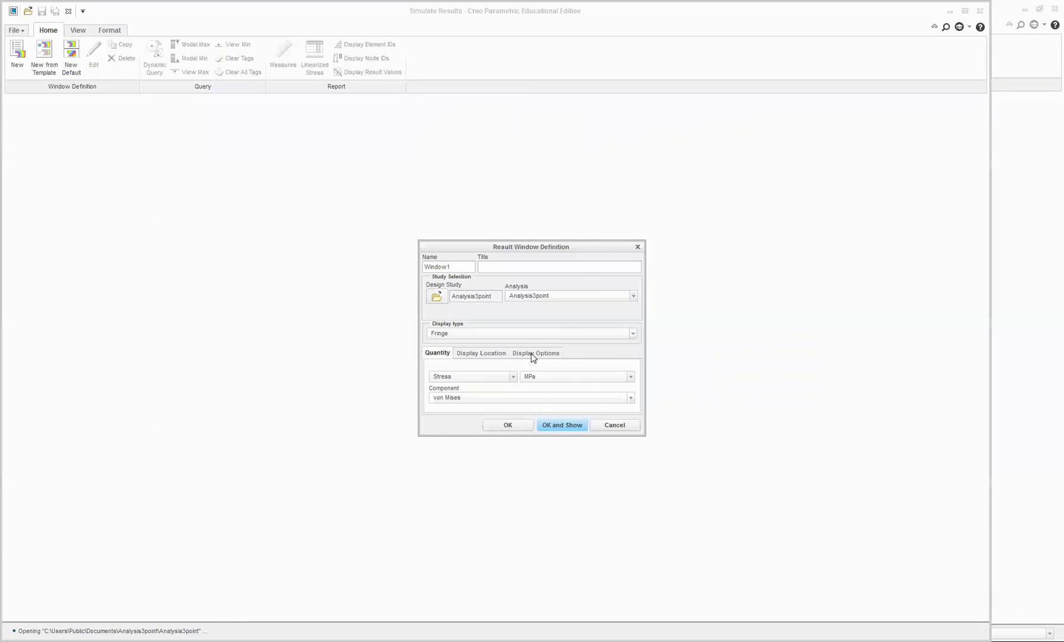
left_click(532, 355)
left_click(539, 370)
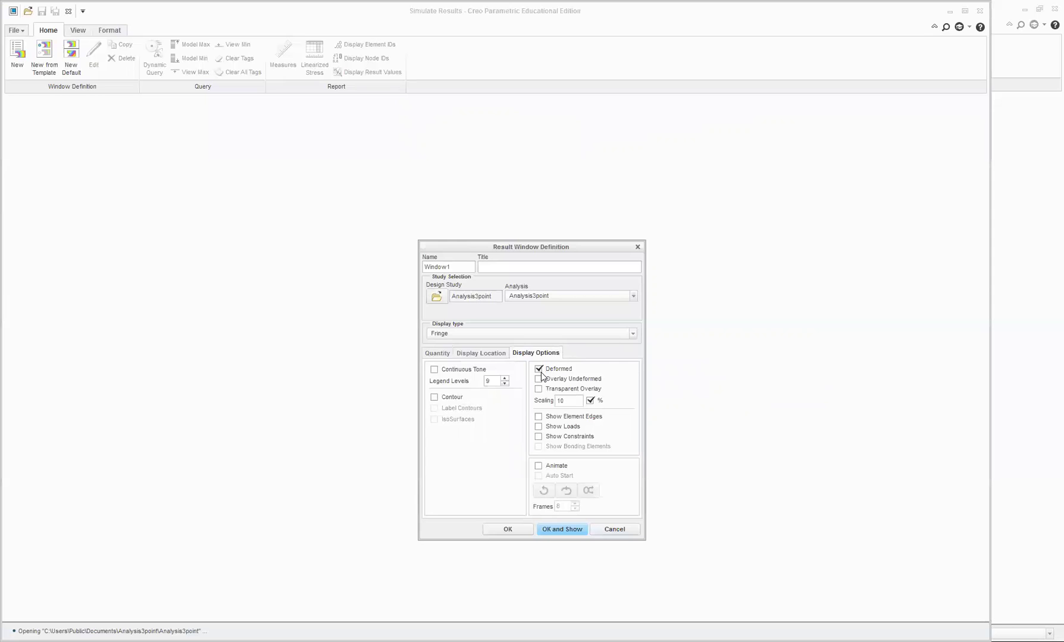
left_click(572, 529)
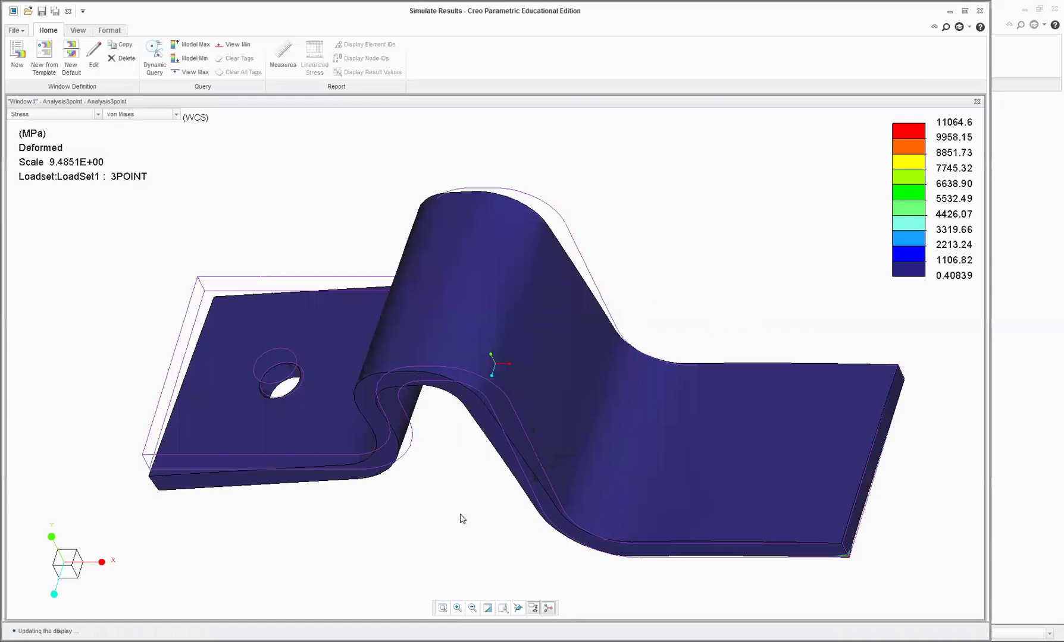
mouse_move(460, 519)
middle_mouse_down()
mouse_move(498, 496)
mouse_move(470, 440)
mouse_move(436, 452)
middle_mouse_up()
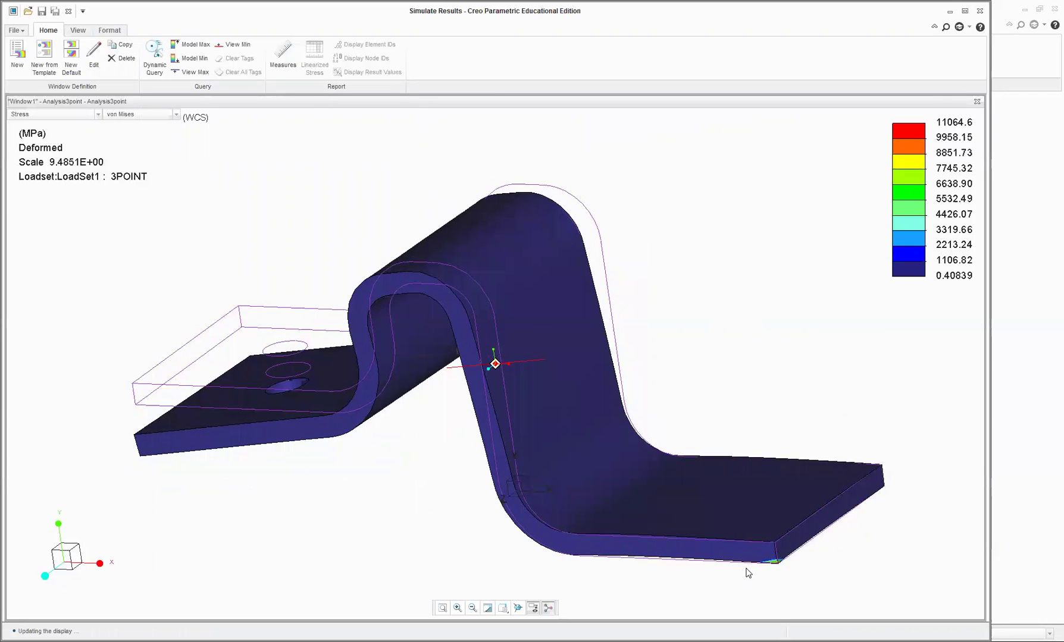
scroll(658, 572, "up", 5)
scroll(838, 568, "down", 2)
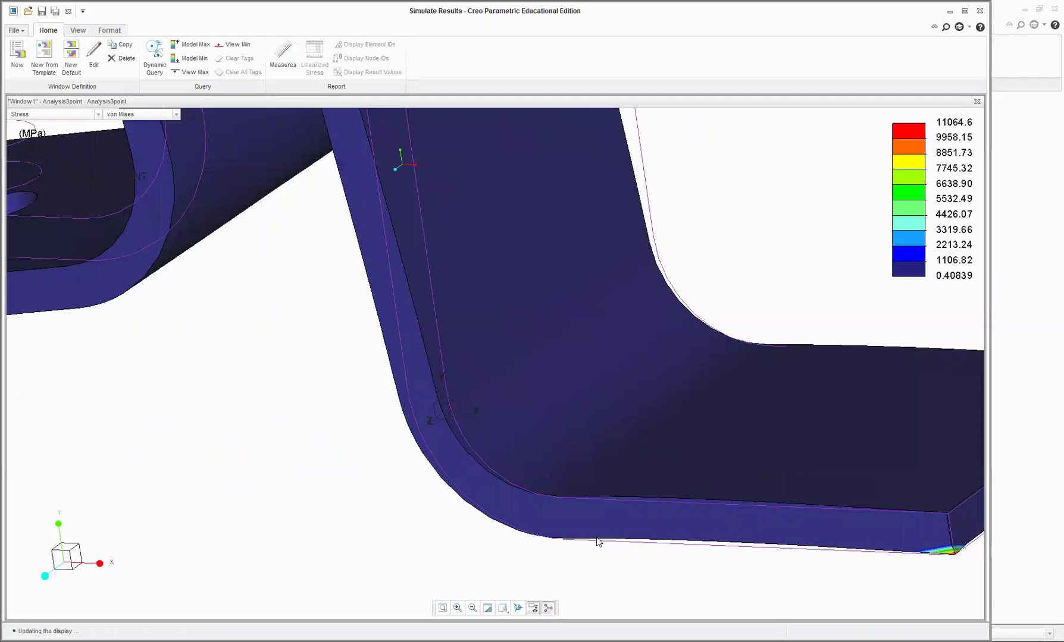
scroll(560, 547, "down", 3)
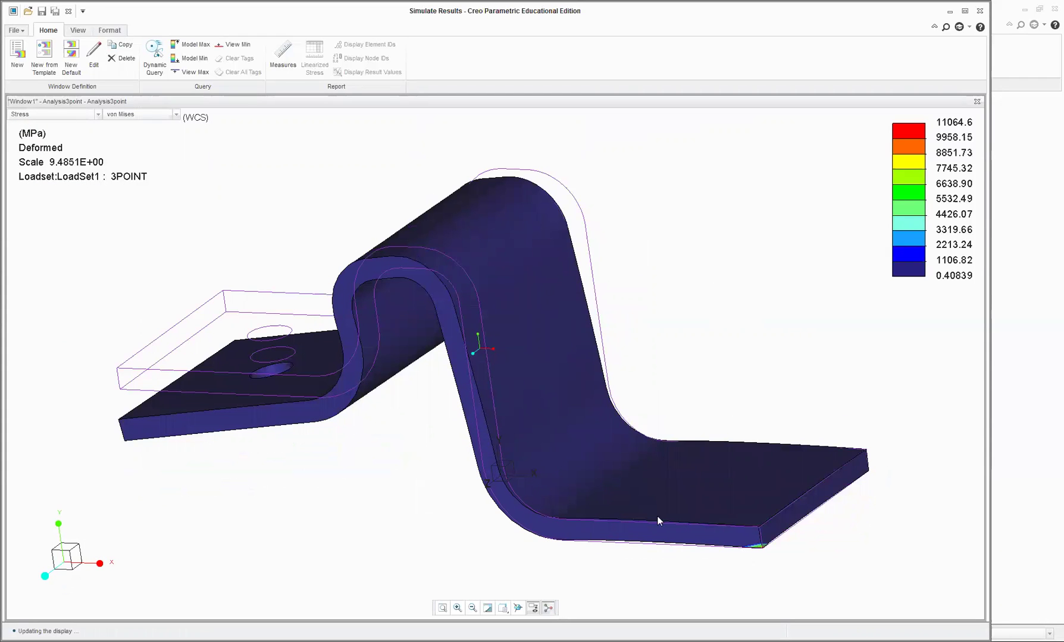
middle_click_drag(801, 555, 724, 547)
scroll(622, 520, "up", 4)
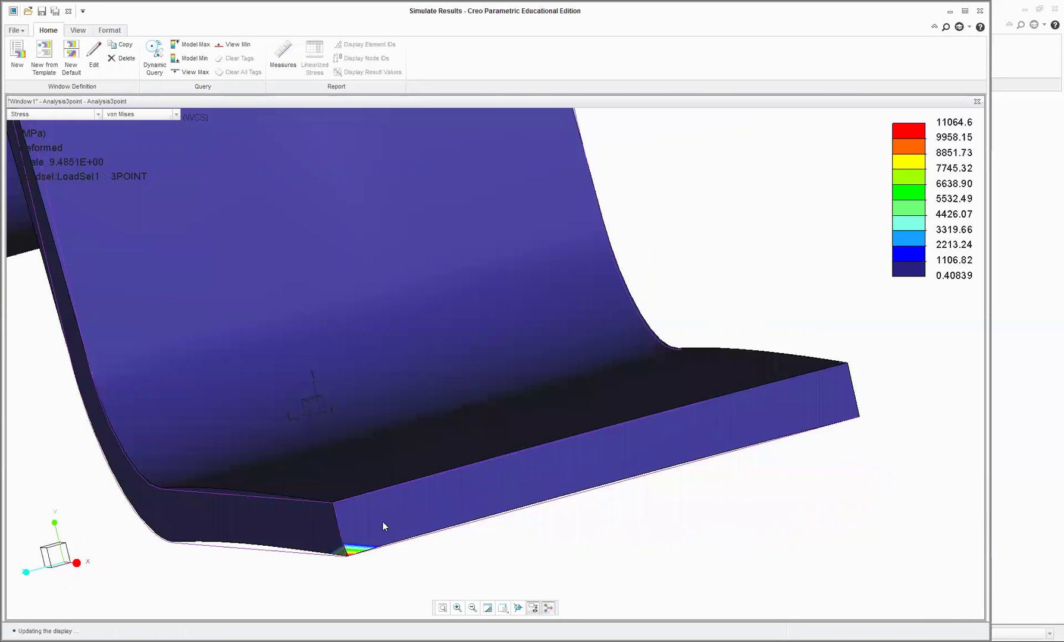
scroll(813, 465, "down", 5)
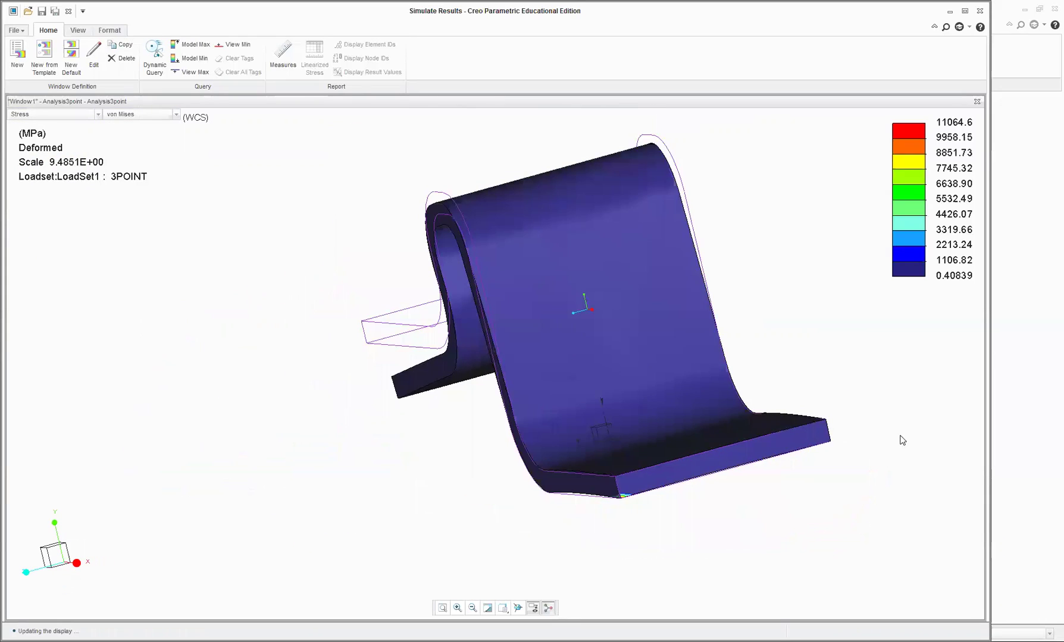
middle_click_drag(903, 440, 775, 468)
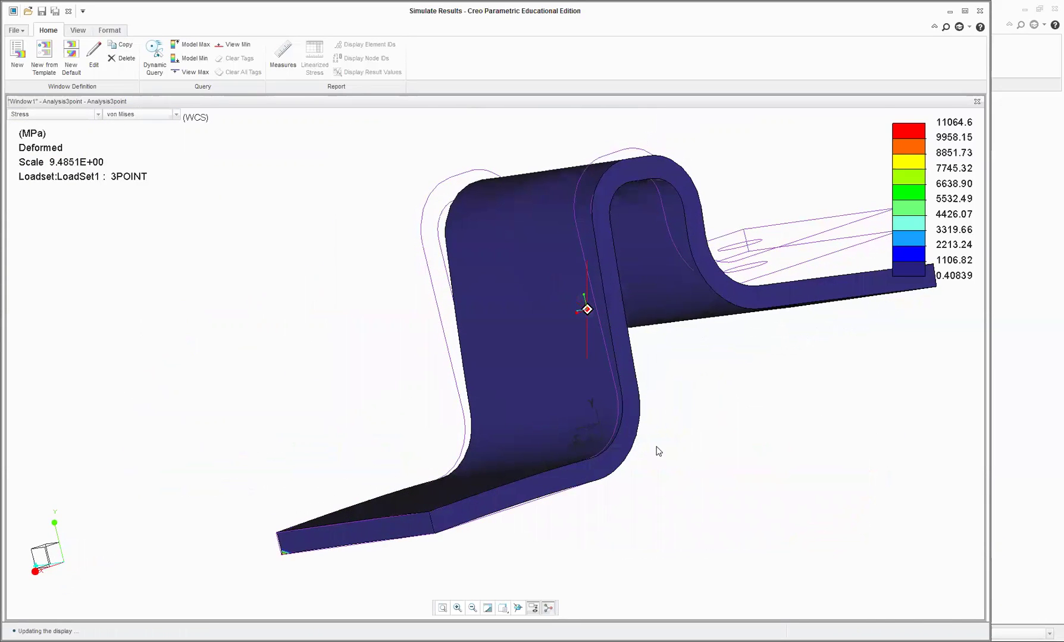
scroll(654, 451, "up", 3)
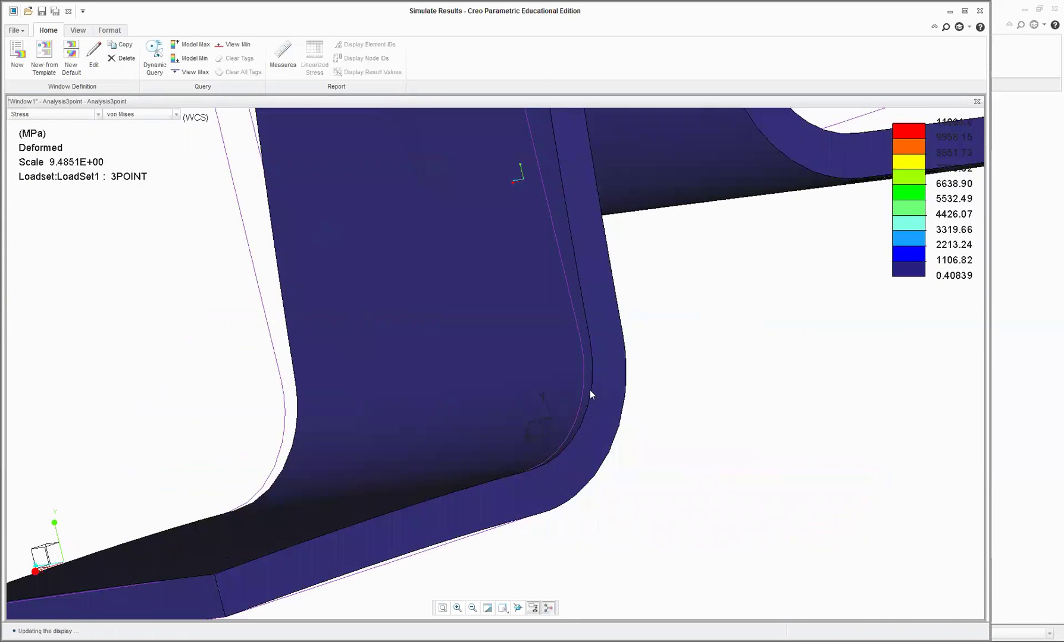
scroll(703, 604, "down", 5)
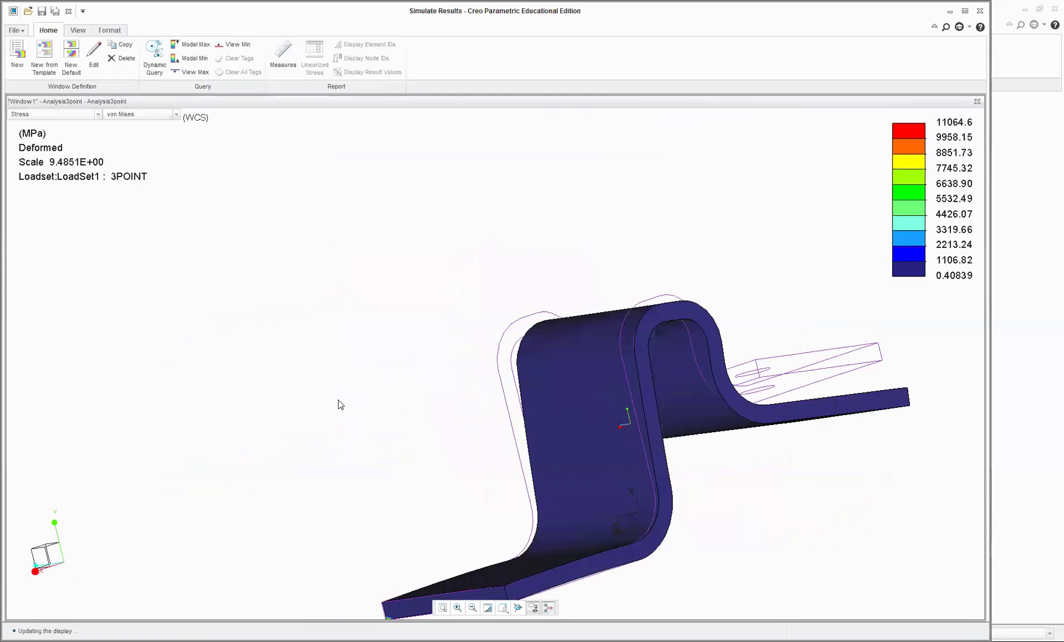
scroll(337, 406, "down", 2)
middle_click_drag(331, 401, 399, 482)
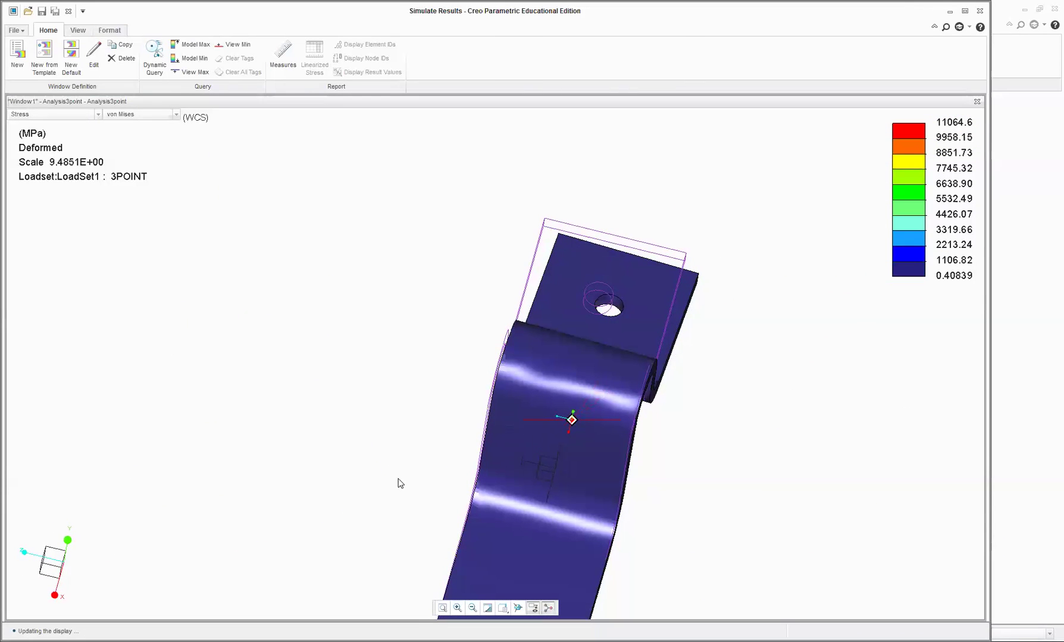
left_click(176, 114)
left_click(143, 135)
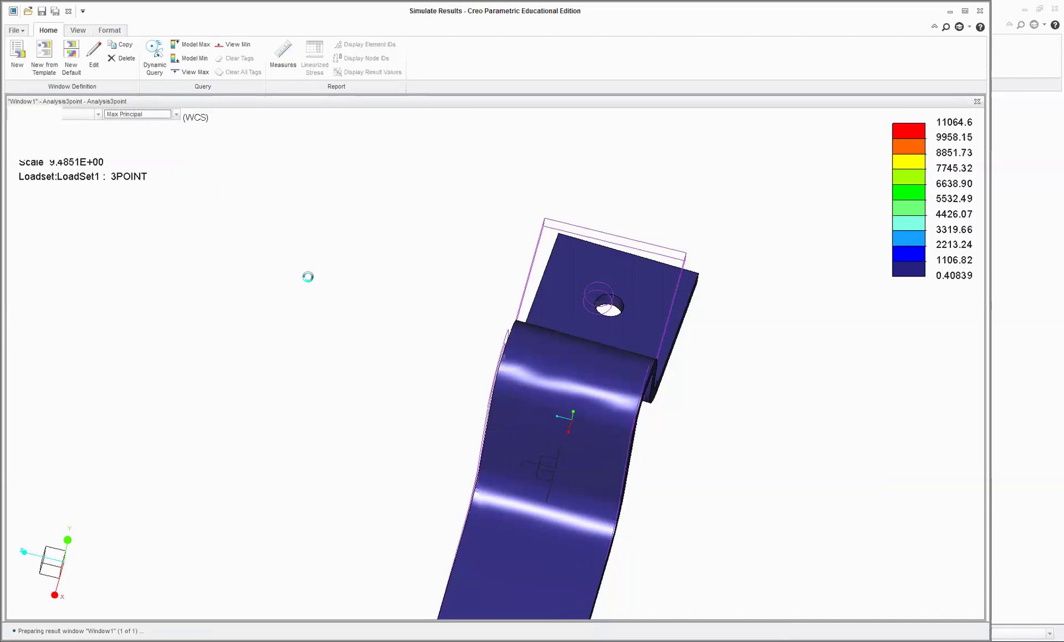
middle_click_drag(366, 412, 510, 429)
scroll(539, 462, "up", 3)
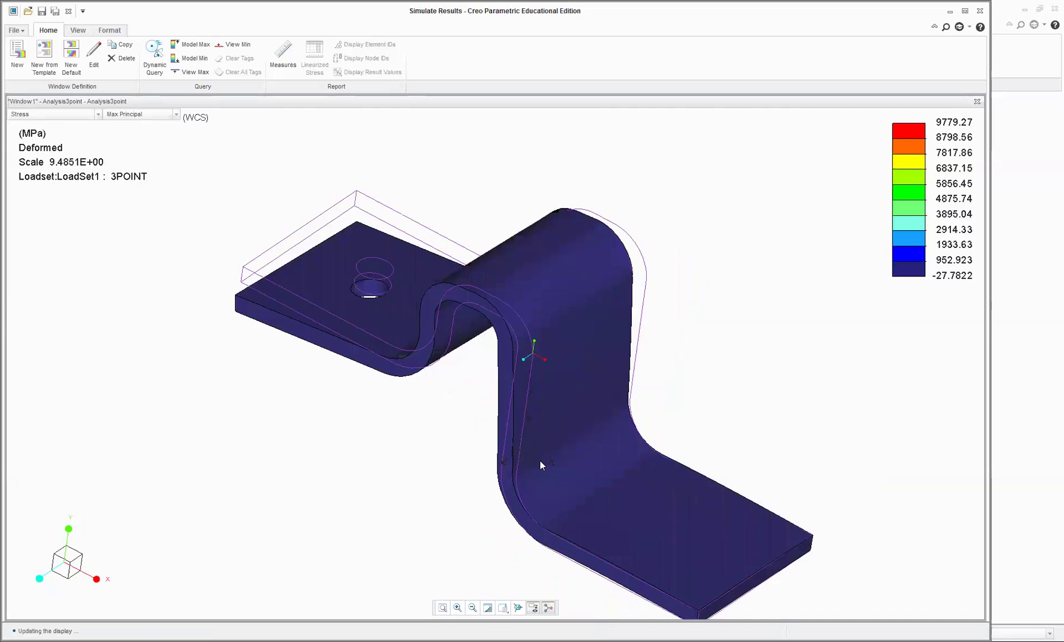
scroll(535, 461, "down", 4)
scroll(632, 568, "up", 5)
scroll(521, 521, "up", 3)
scroll(530, 517, "down", 2)
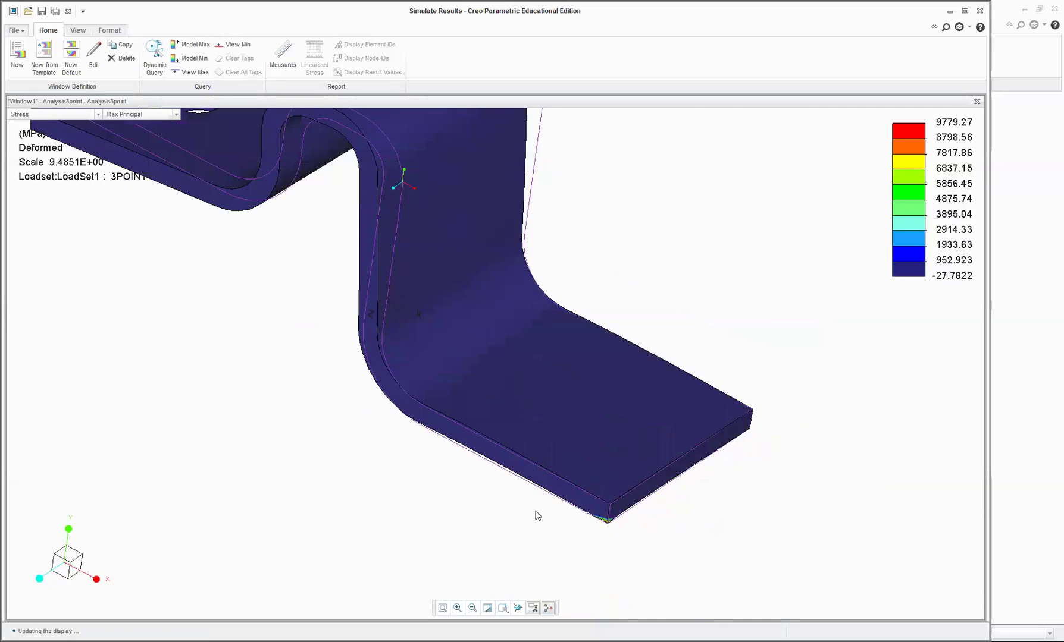
middle_click_drag(548, 555, 556, 434)
scroll(598, 279, "up", 6)
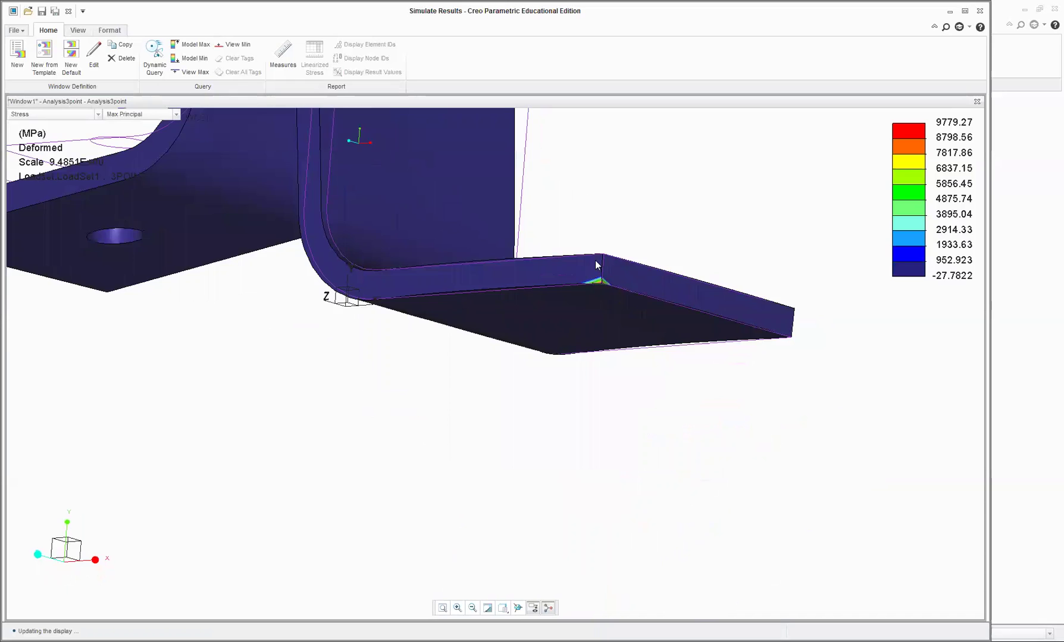
scroll(601, 299, "up", 6)
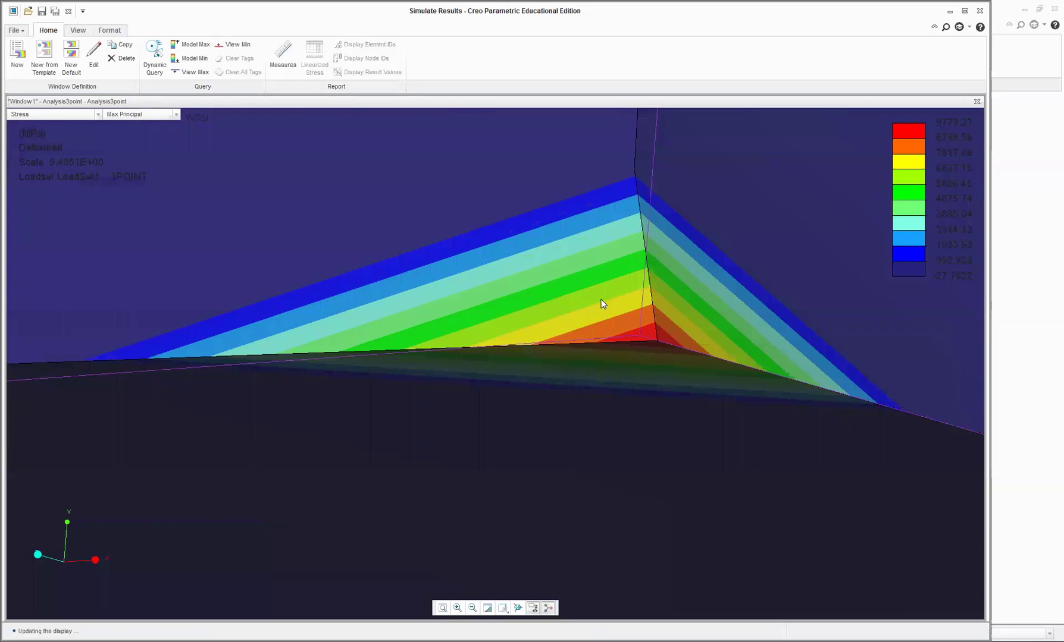
scroll(653, 323, "down", 2)
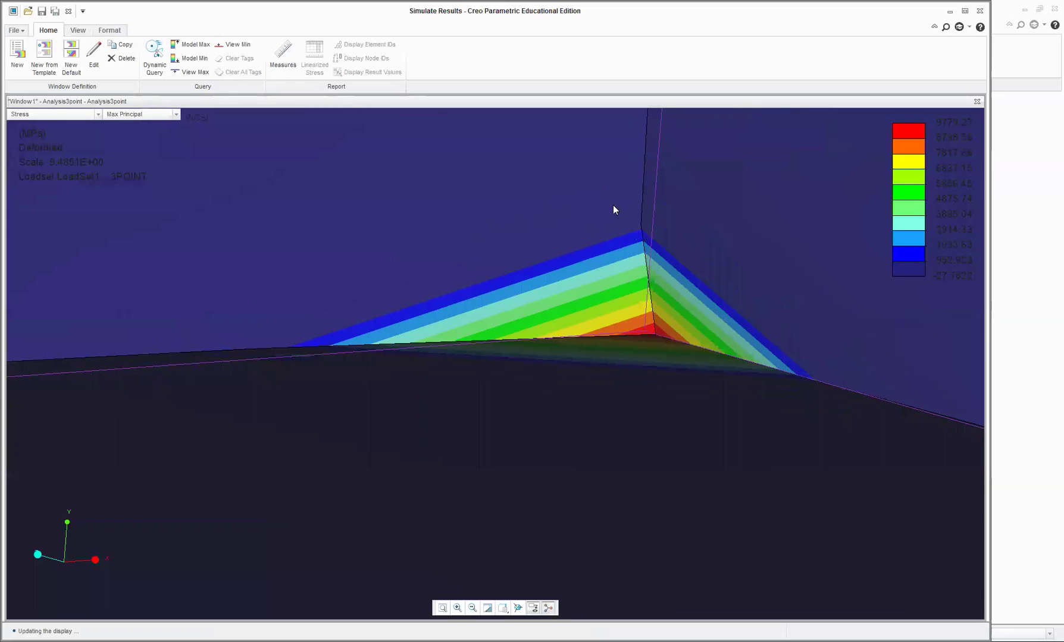
scroll(653, 339, "down", 3)
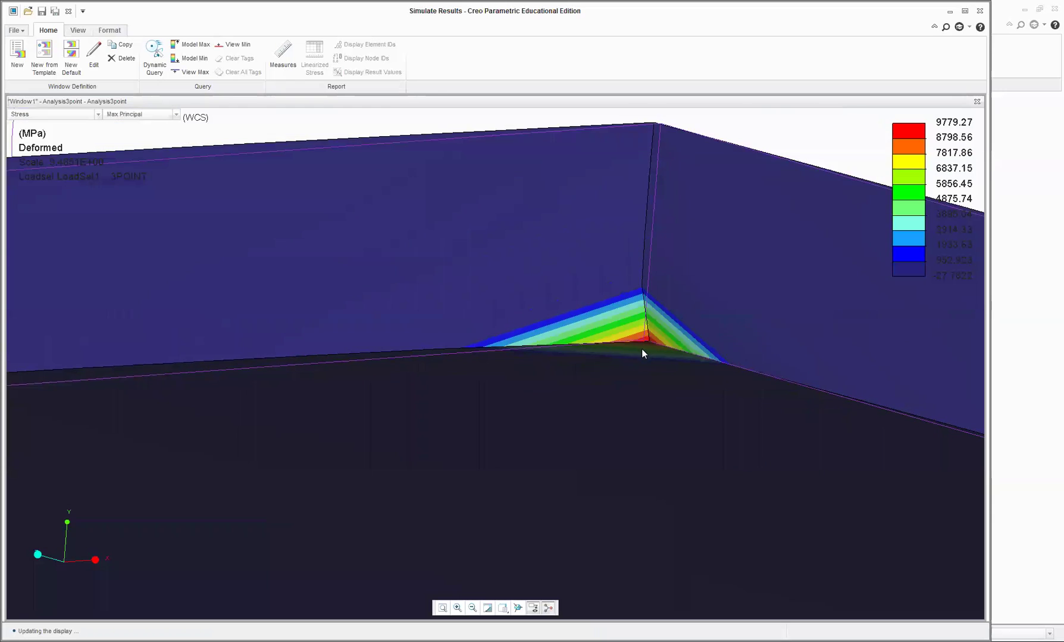
scroll(600, 358, "down", 5)
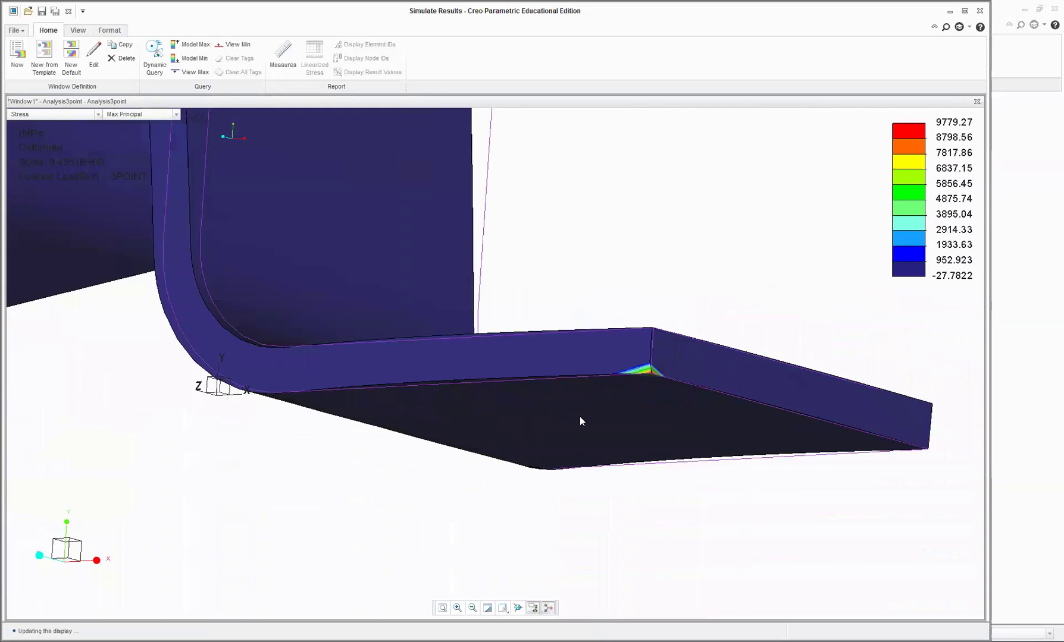
middle_click_drag(581, 421, 767, 534)
scroll(767, 534, "up", 2)
mouse_move(750, 491)
middle_mouse_down()
mouse_move(755, 501)
mouse_move(745, 482)
middle_mouse_up()
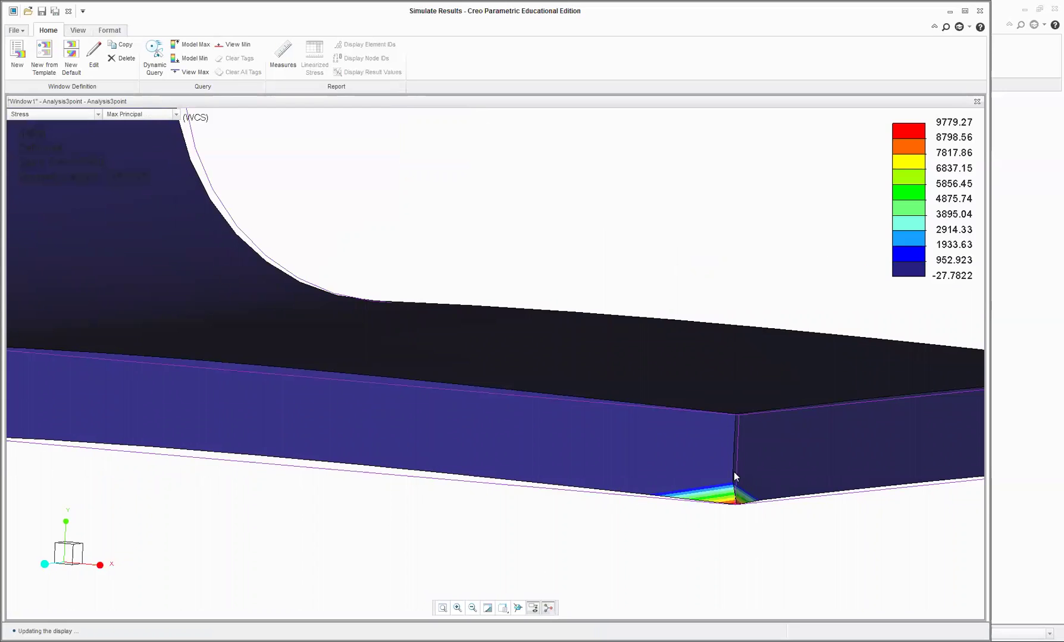
scroll(702, 537, "down", 5)
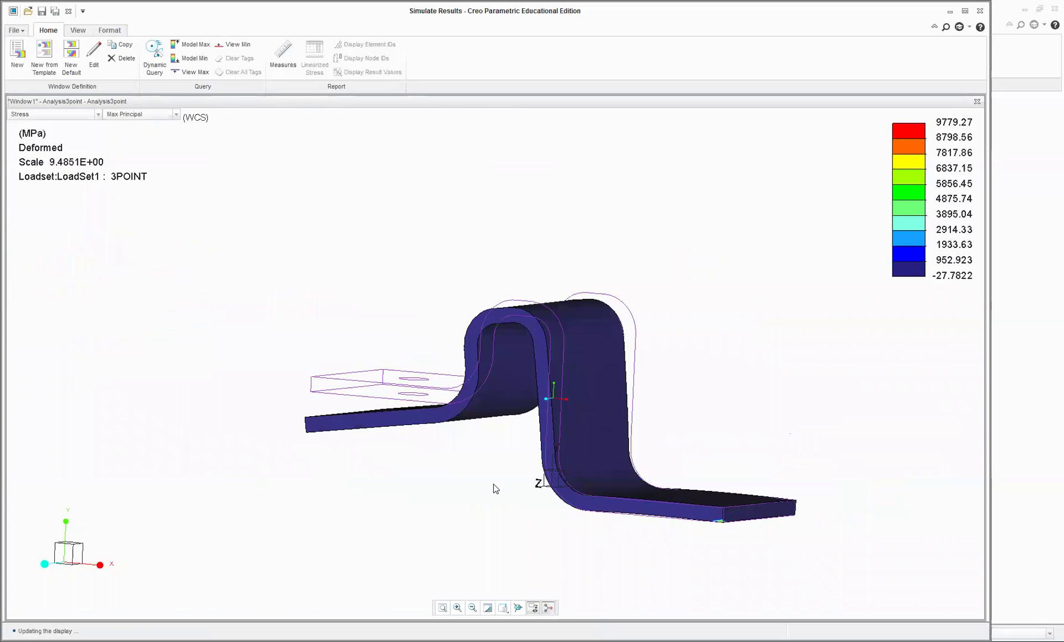
mouse_move(500, 493)
middle_mouse_down()
mouse_move(558, 527)
mouse_move(448, 552)
middle_mouse_up()
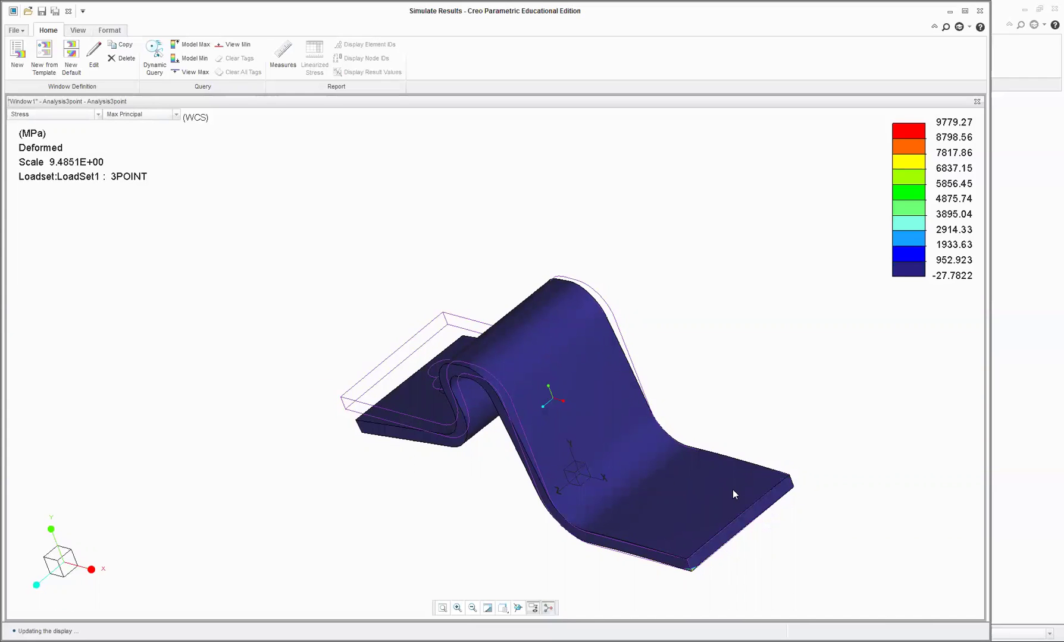
scroll(732, 489, "up", 3)
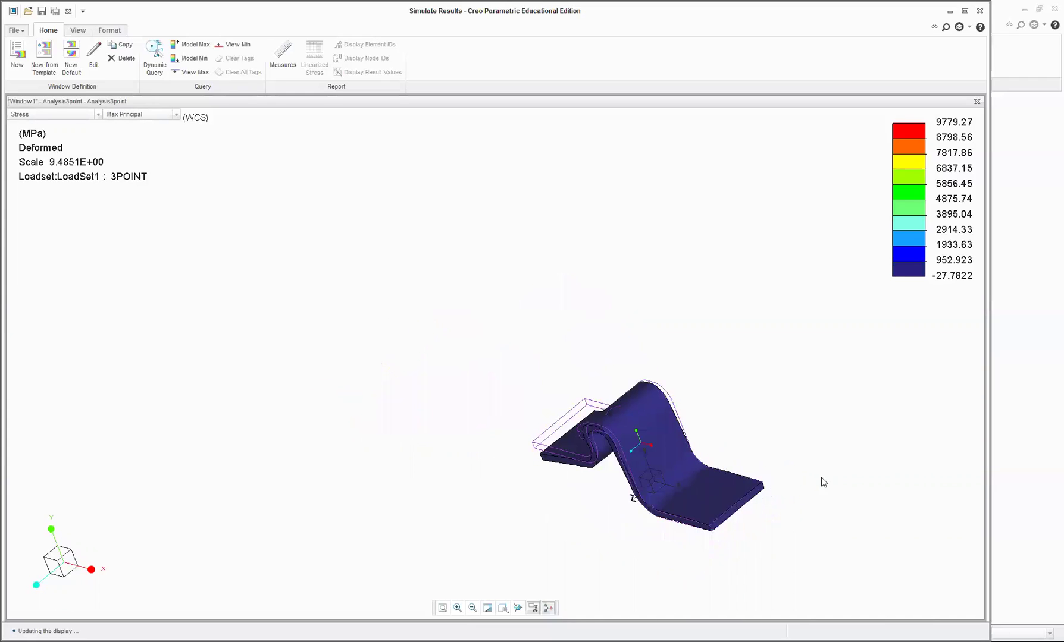
Close the stress results without saving and close the analyses list
left_click(978, 10)
left_click(529, 358)
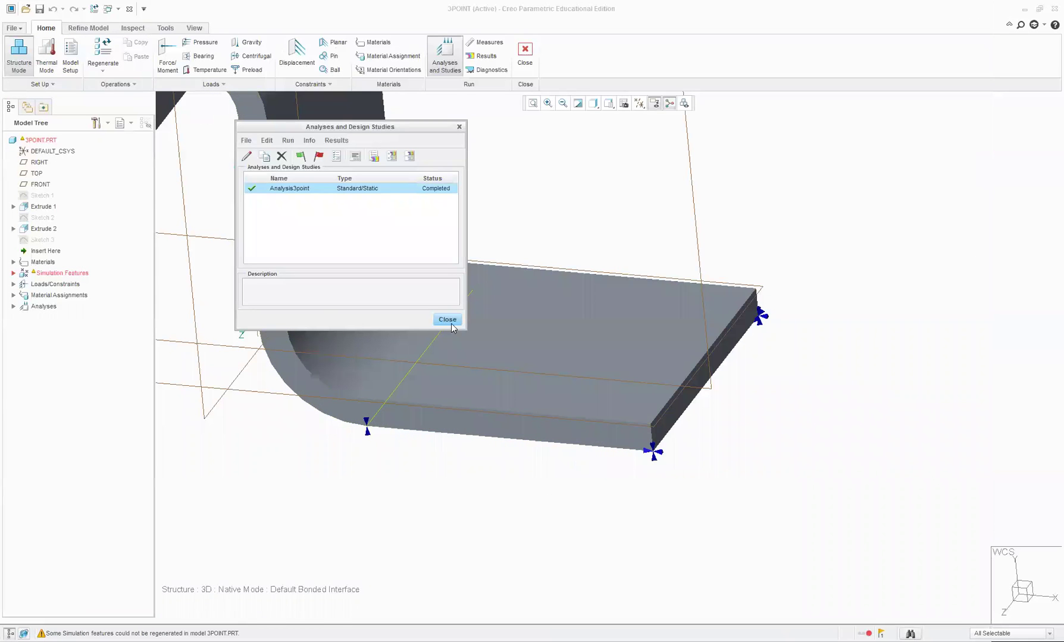
left_click(447, 320)
Delete the point constraint Constraint5
scroll(757, 537, "up", 2)
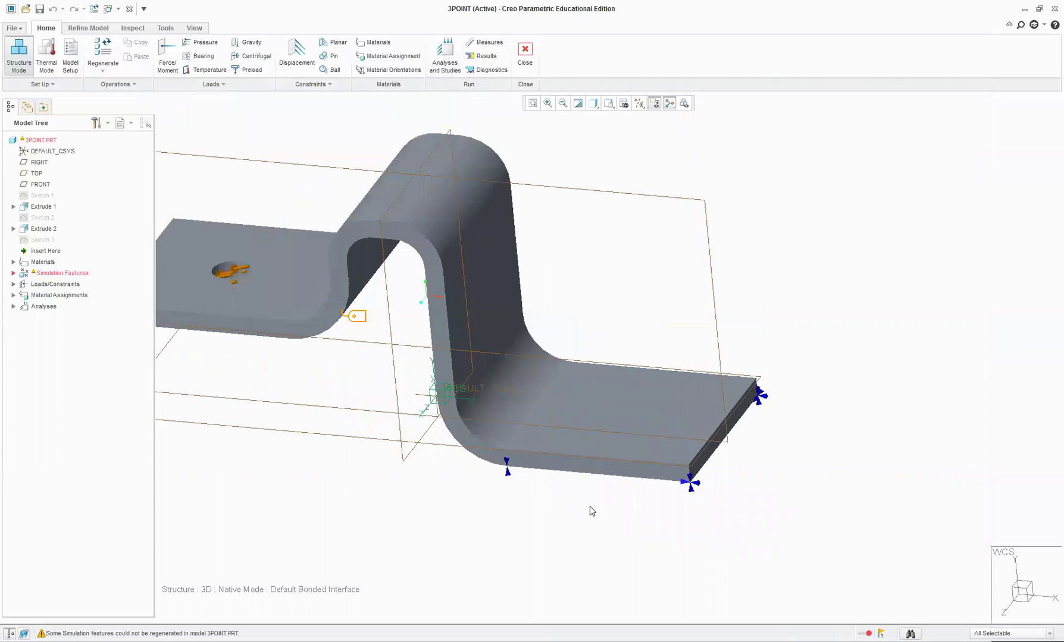
middle_click_drag(590, 506, 452, 449)
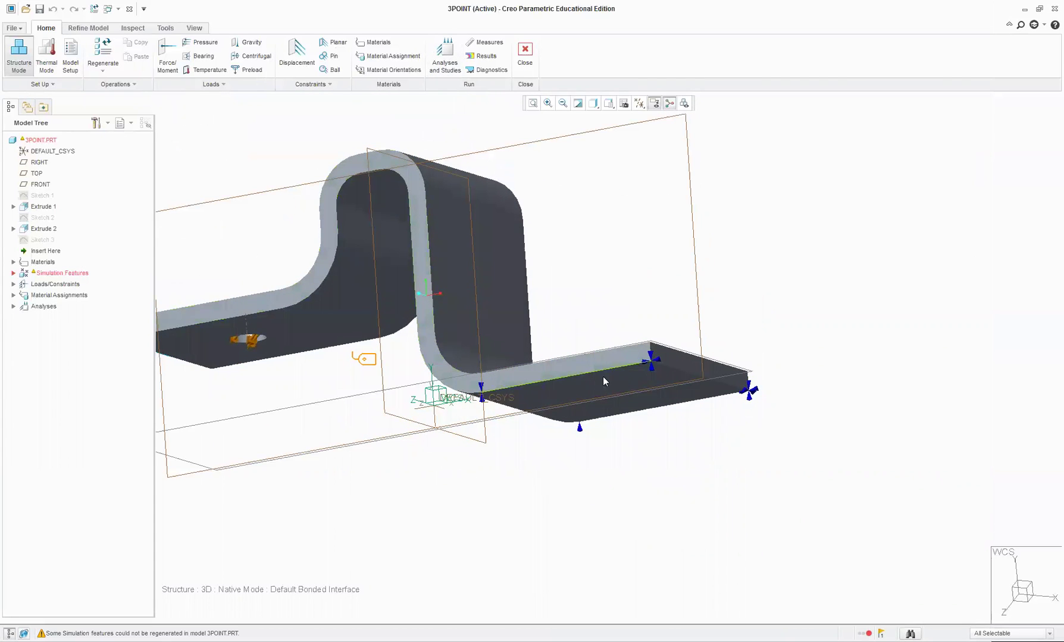
scroll(688, 471, "up", 1)
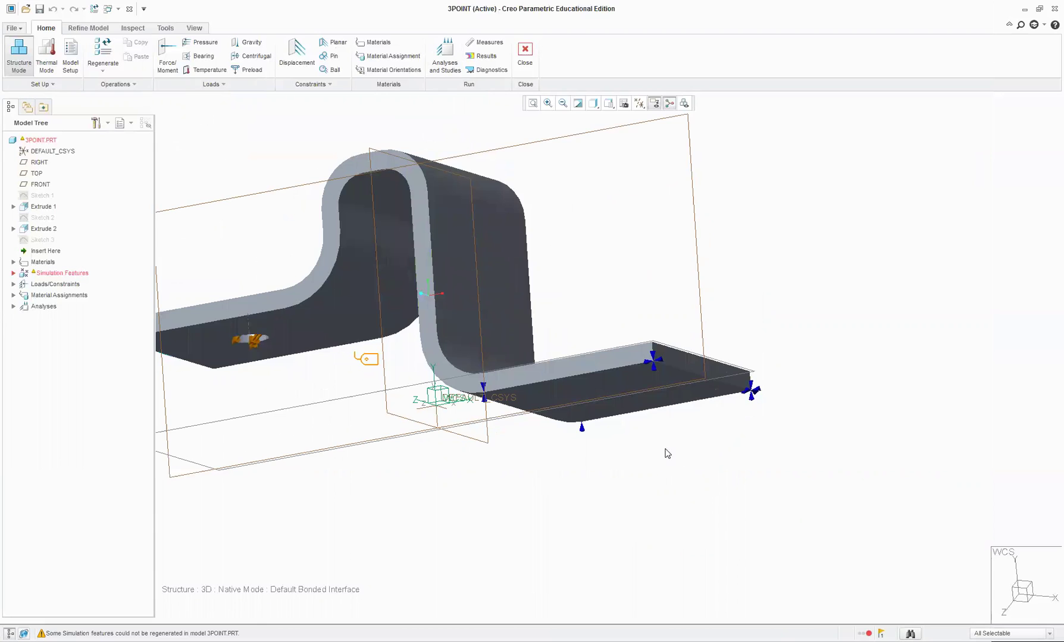
middle_click_drag(668, 454, 633, 499)
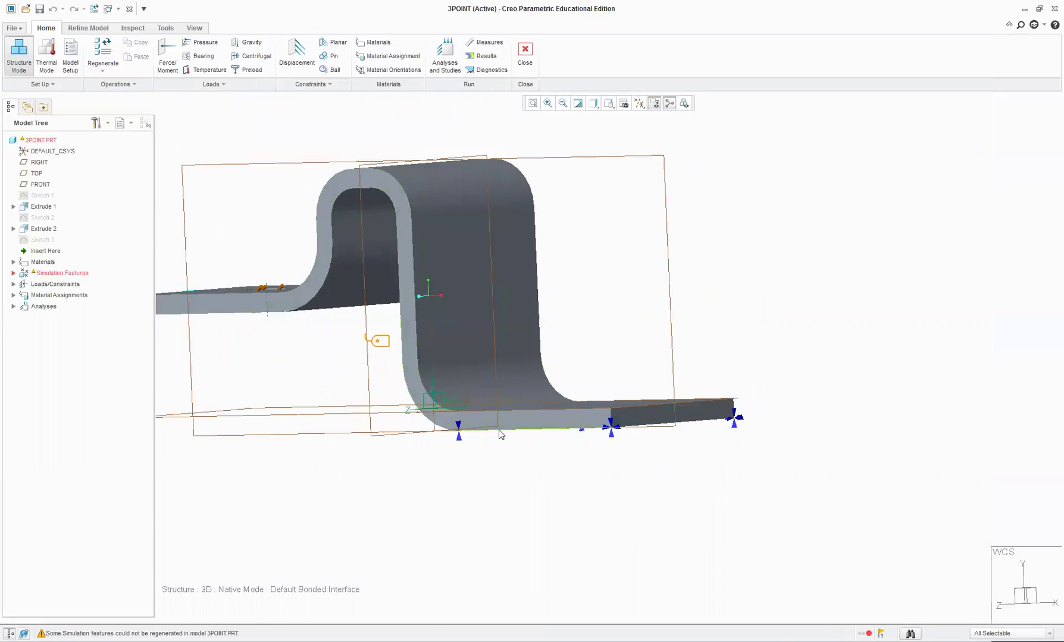
scroll(543, 511, "up", 1)
middle_click_drag(541, 512, 568, 513)
scroll(569, 470, "down", 5)
left_click(567, 392)
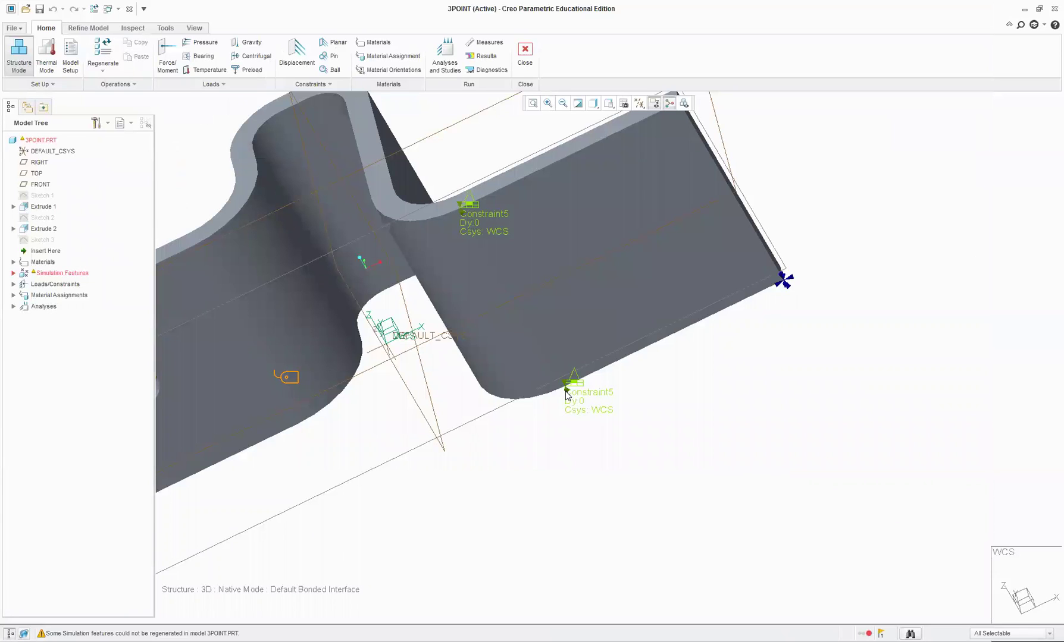
key("Delete")
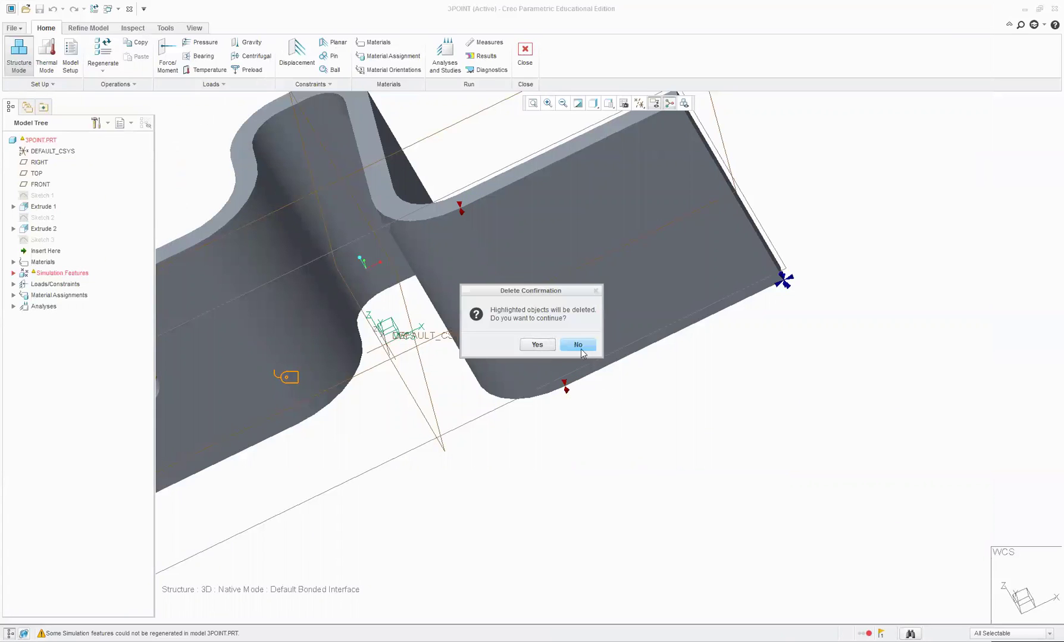
left_click(537, 345)
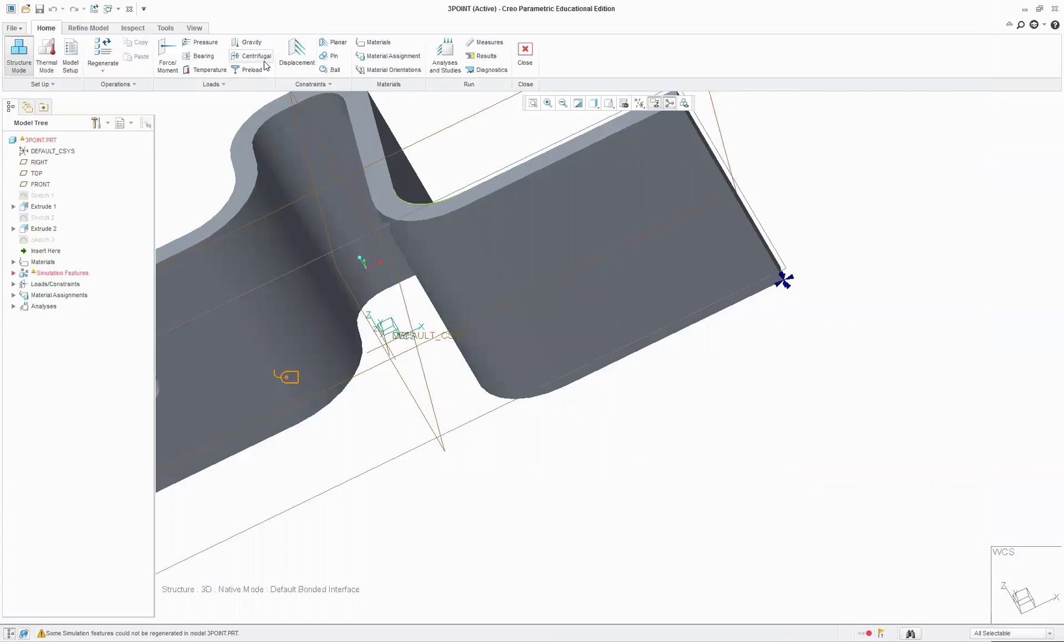
Start a new displacement constraint referencing Edges/Curves
left_click(295, 56)
left_click(913, 166)
left_click(910, 185)
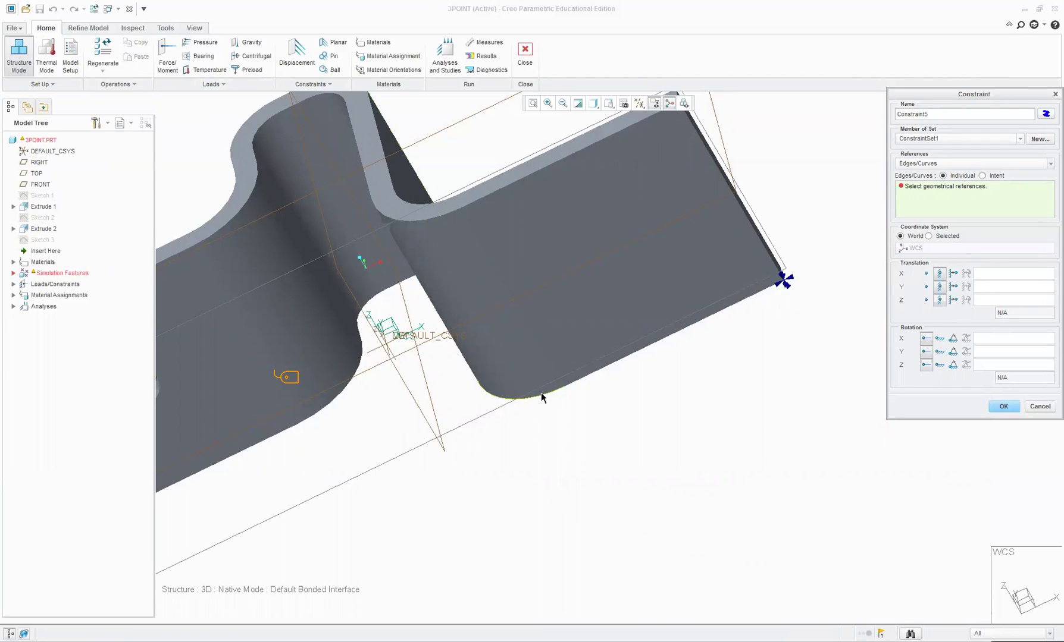
Apply Constraint5 to the lower fillet edge with X and Z translation set to Free
left_click(520, 313)
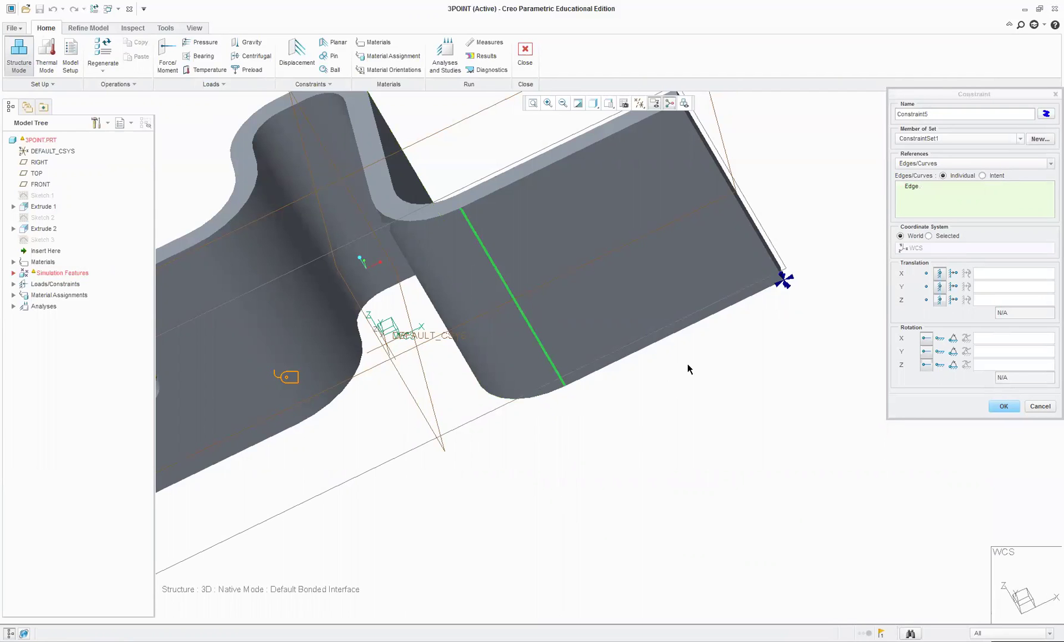
middle_click_drag(686, 368, 707, 419)
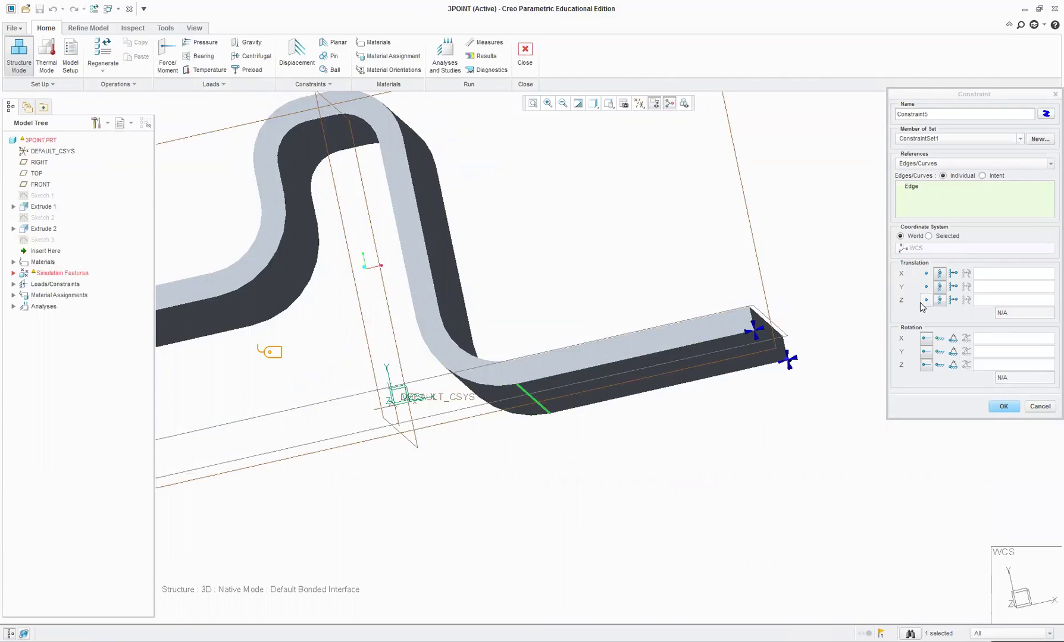
left_click(926, 274)
left_click(925, 300)
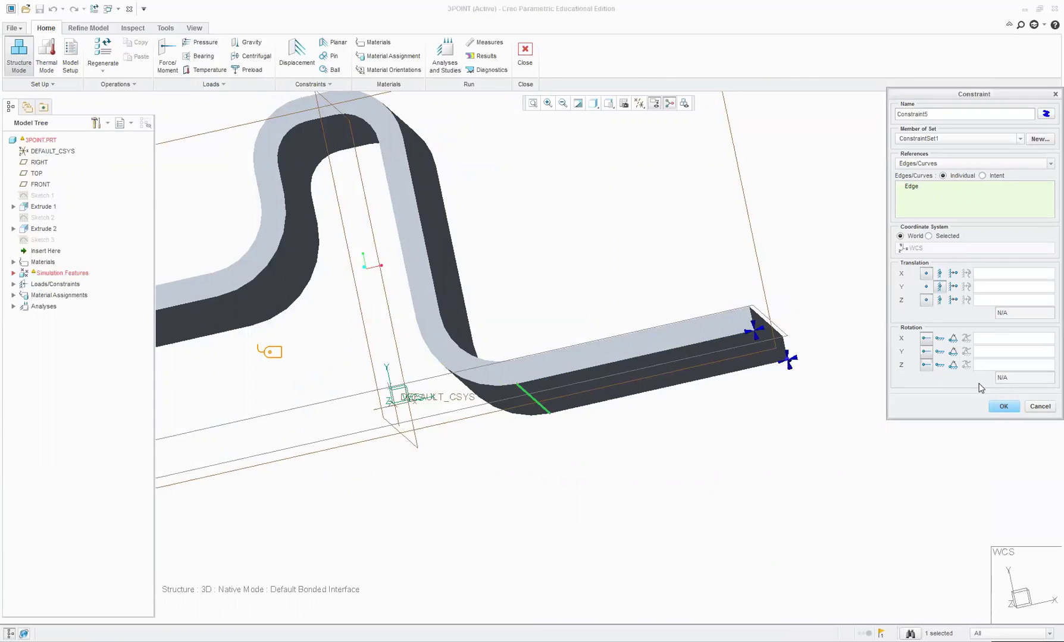
left_click(1003, 408)
mouse_move(612, 491)
middle_mouse_down()
mouse_move(592, 501)
mouse_move(608, 510)
mouse_move(612, 499)
mouse_move(594, 503)
mouse_move(601, 514)
middle_mouse_up()
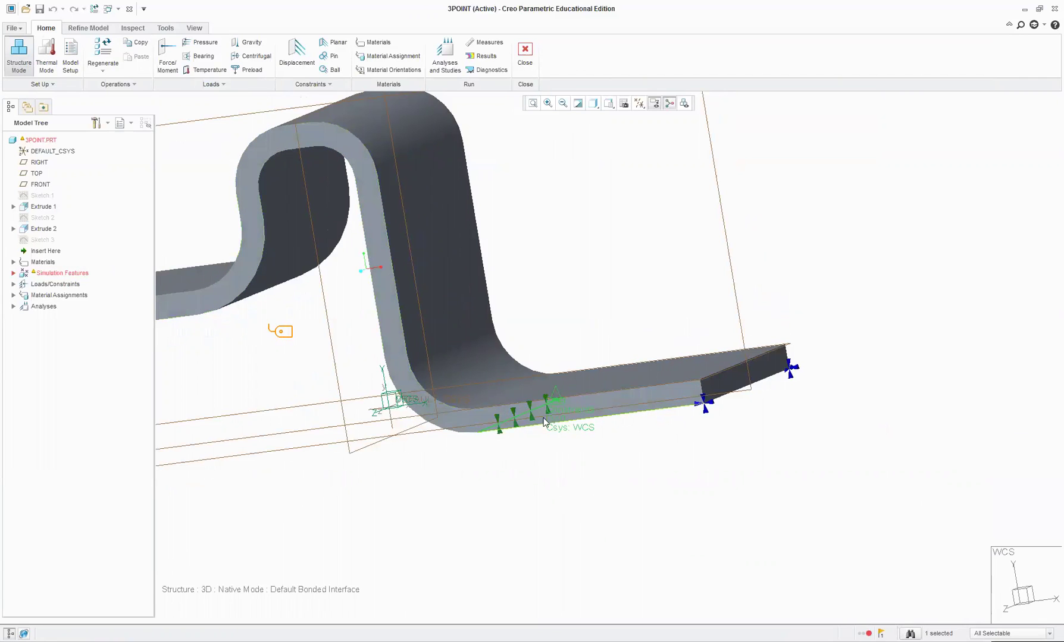
Rerun Analysis3point, deleting old output files and using interactive diagnostics
left_click(447, 64)
left_click(310, 156)
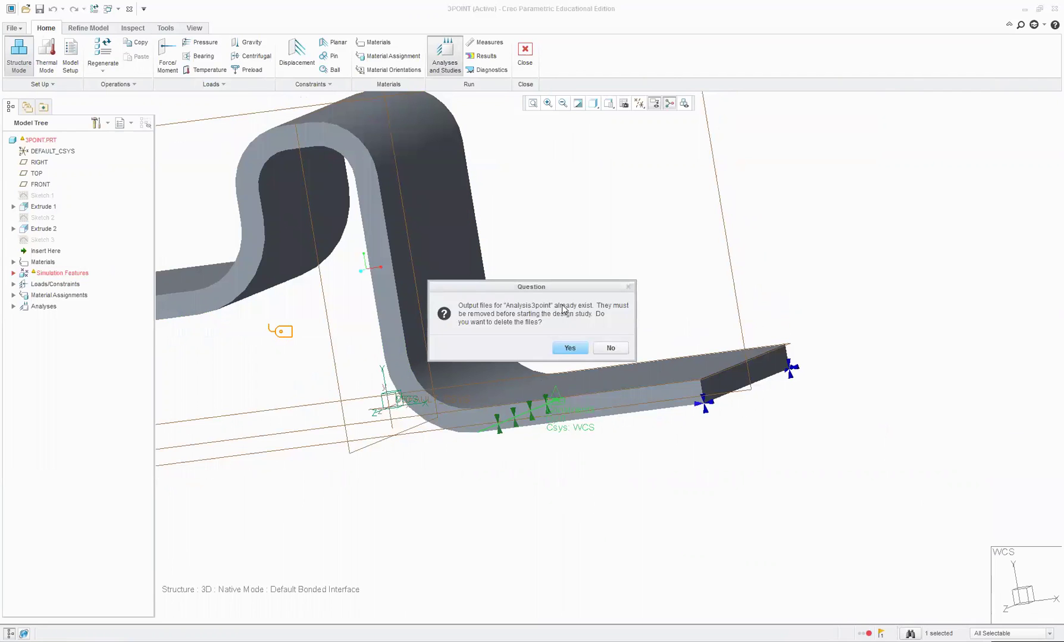
left_click(569, 348)
left_click(551, 346)
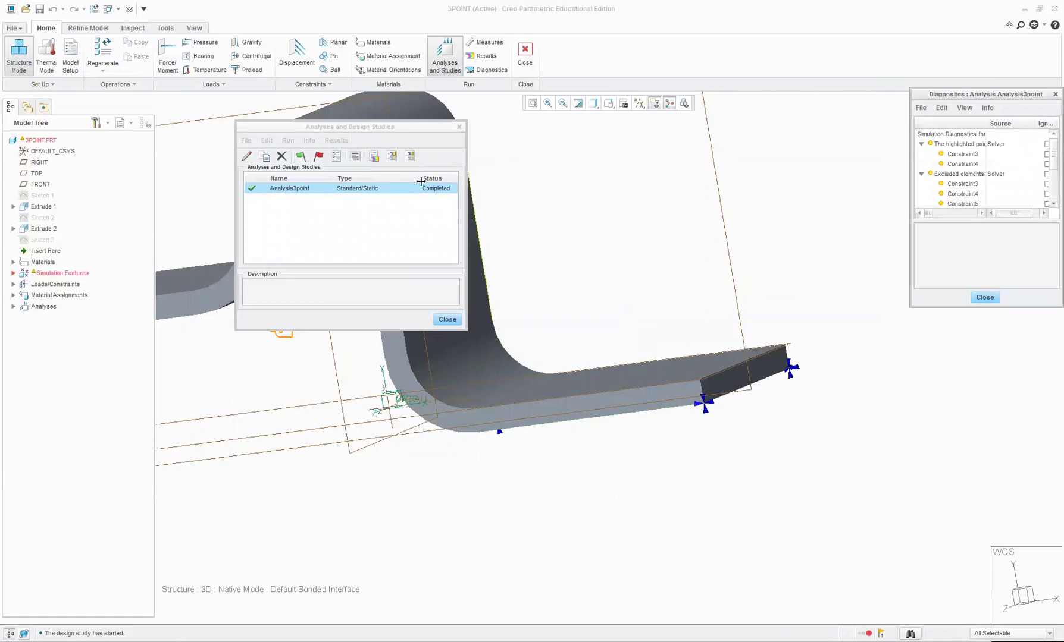
Show the deformed von Mises plot with undeformed overlay at 25% scaling
left_click(374, 157)
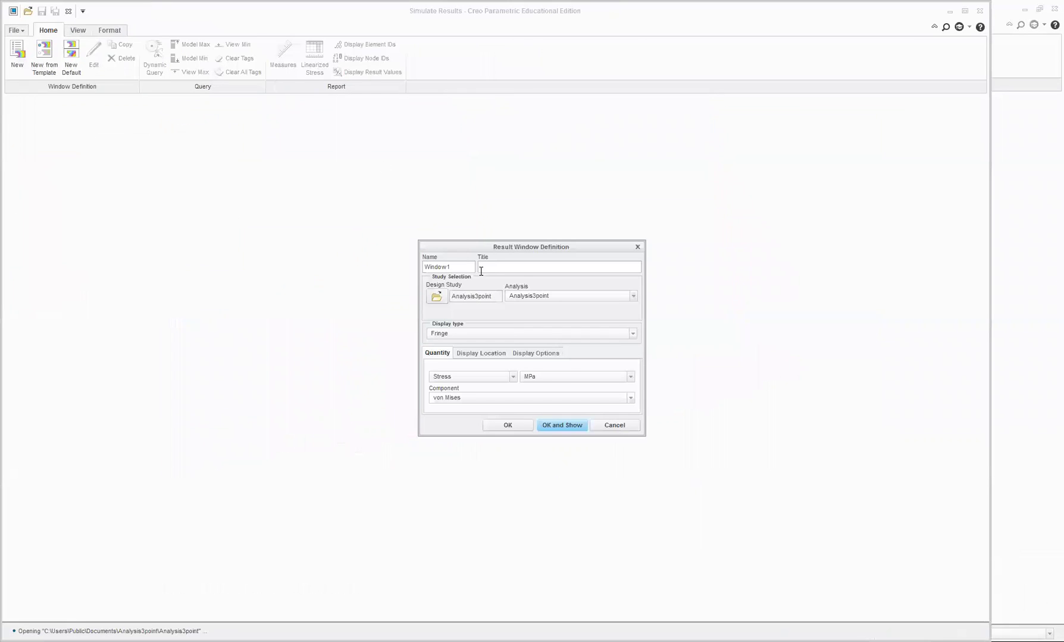
left_click(526, 353)
left_click(539, 369)
left_click(538, 379)
left_click_drag(568, 401, 557, 409)
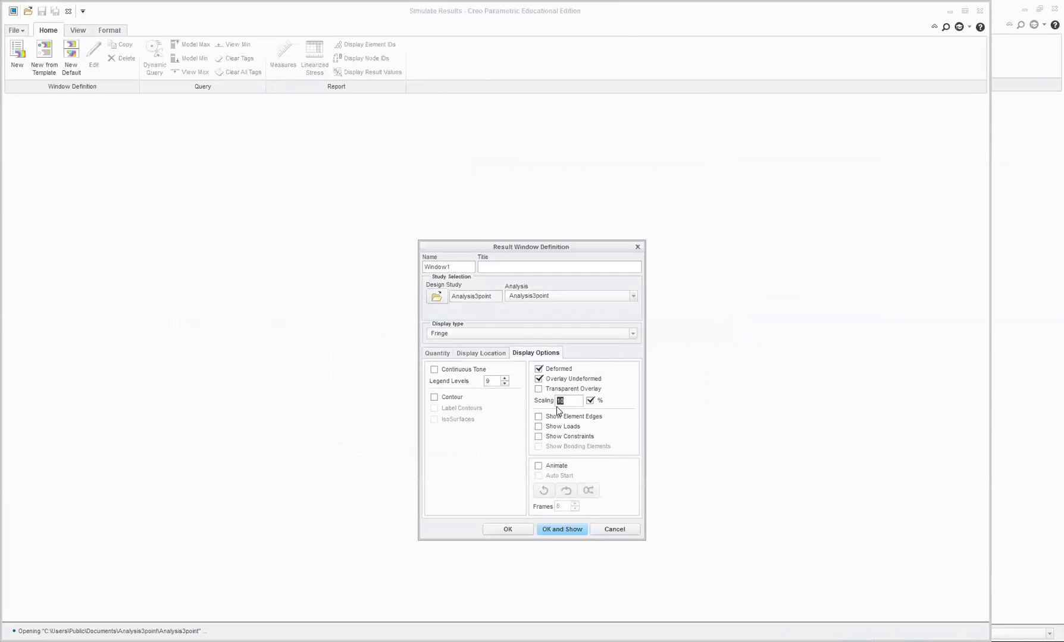
left_click(570, 530)
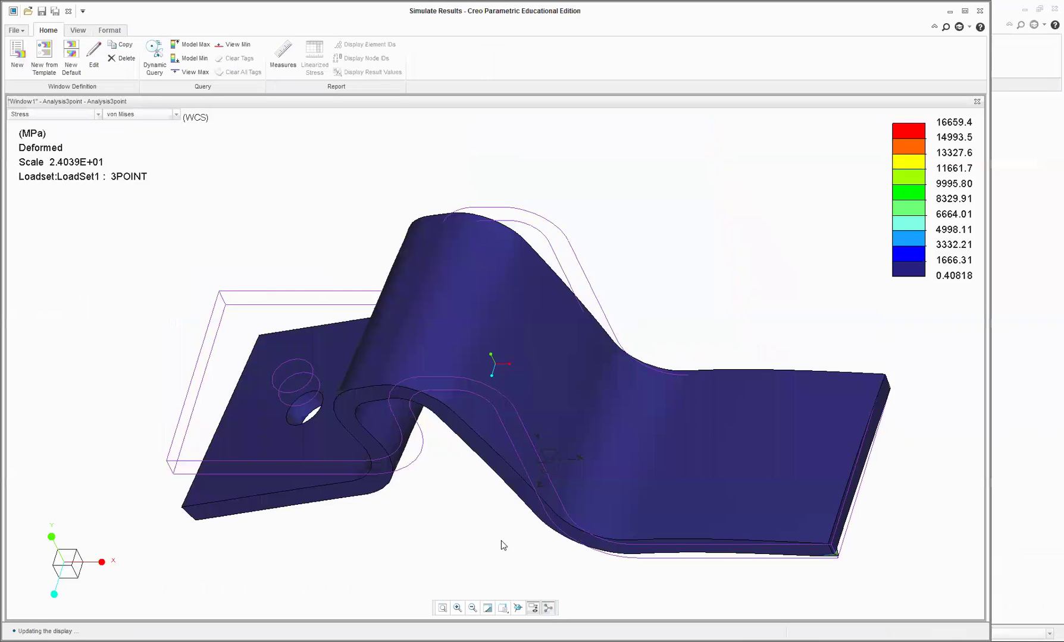
Inspect the deformed S-shaped bracket from several angles, then exit results without saving
middle_click_drag(501, 541, 496, 434)
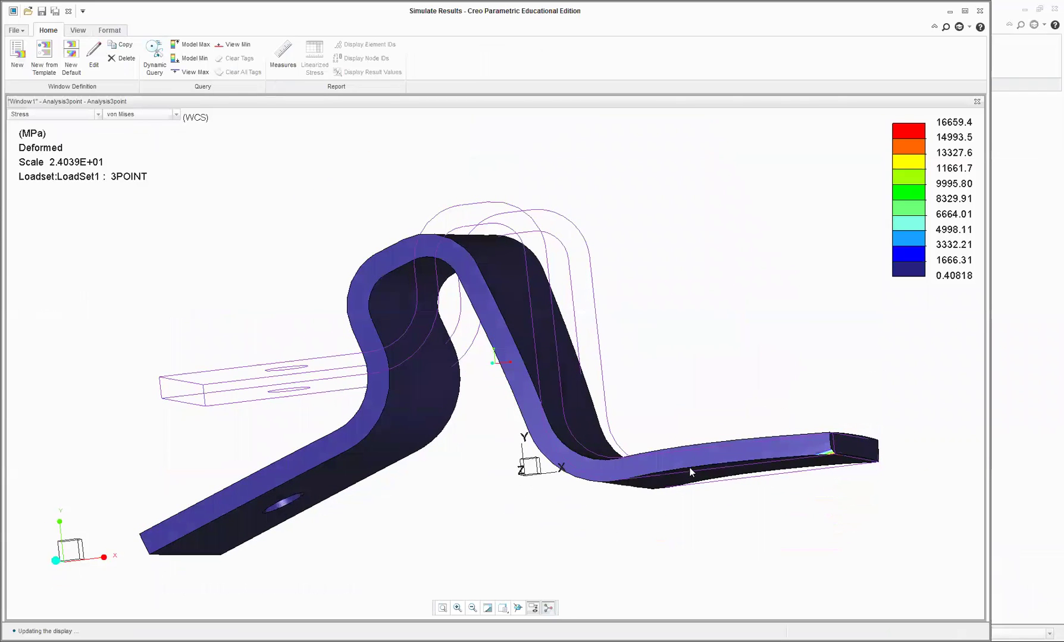
scroll(688, 468, "up", 3)
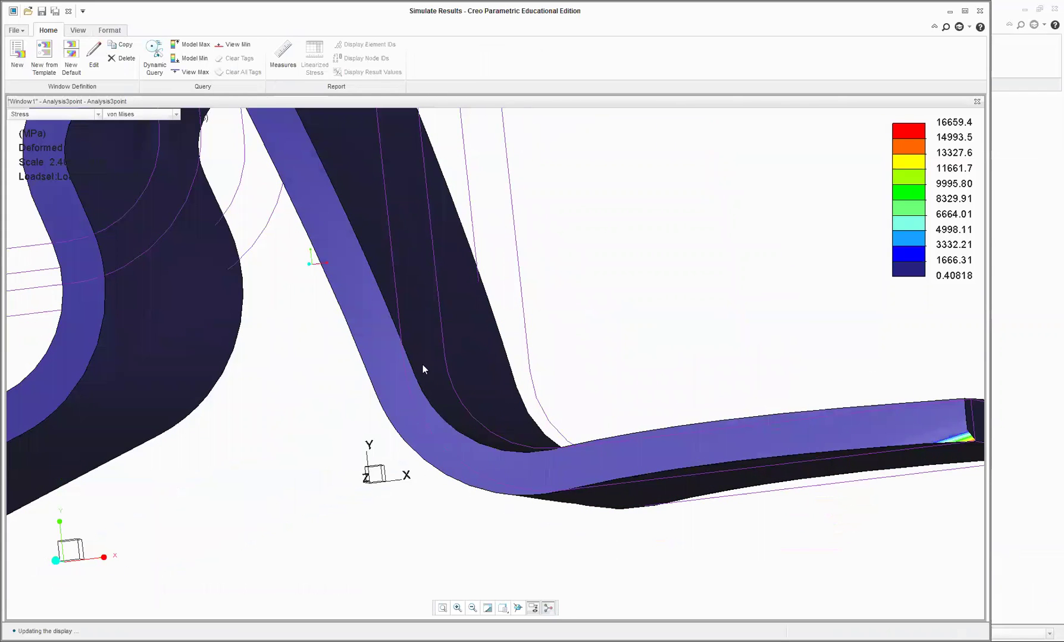
key("ctrl+d")
middle_click_drag(831, 444, 739, 455)
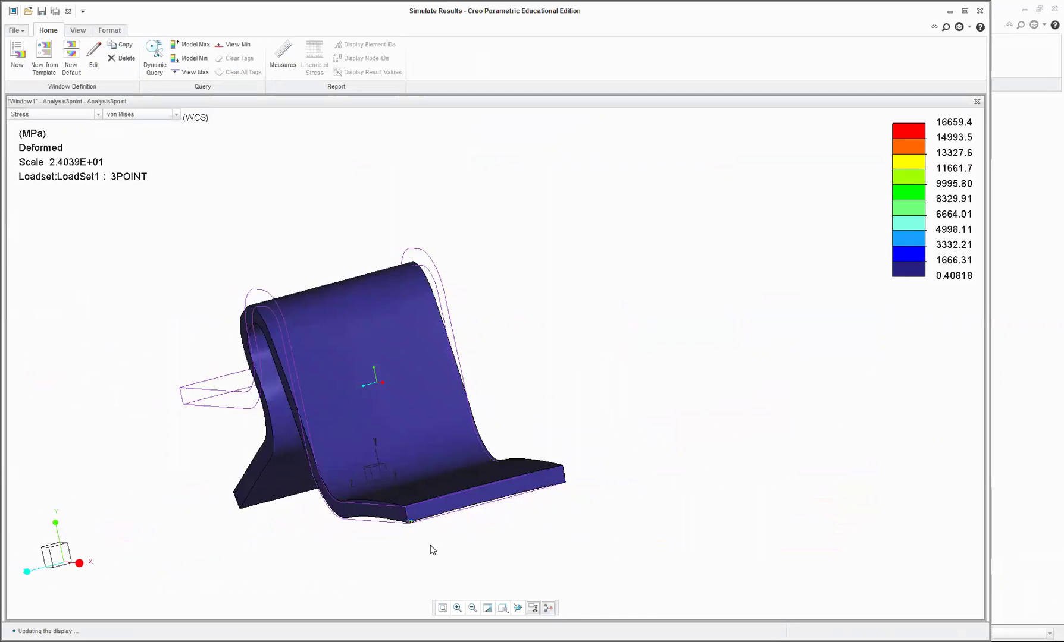
middle_click_drag(433, 550, 486, 546)
left_click(979, 11)
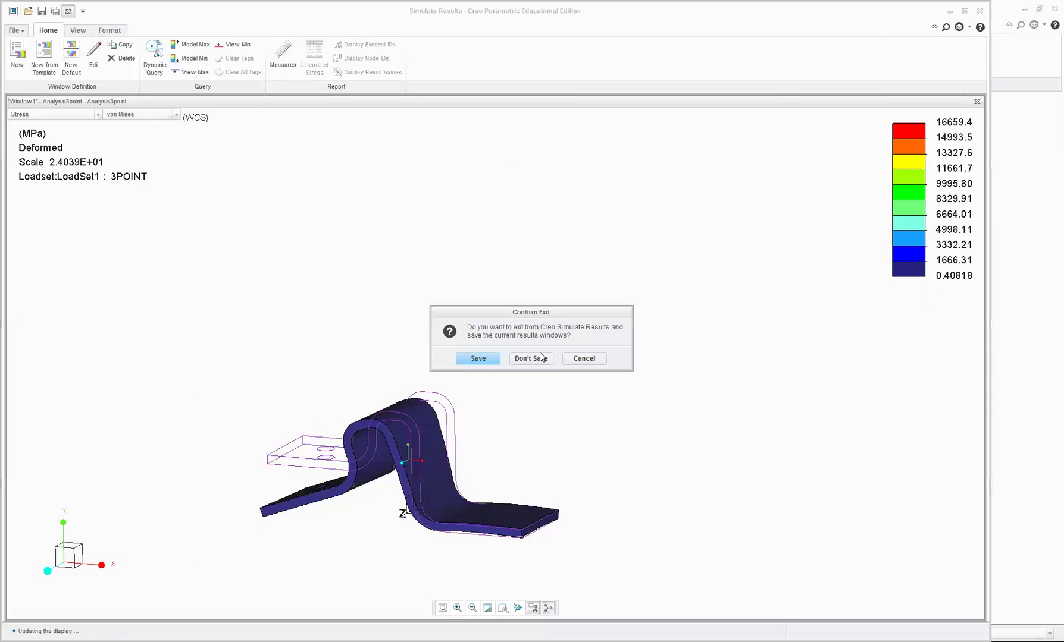
left_click(541, 357)
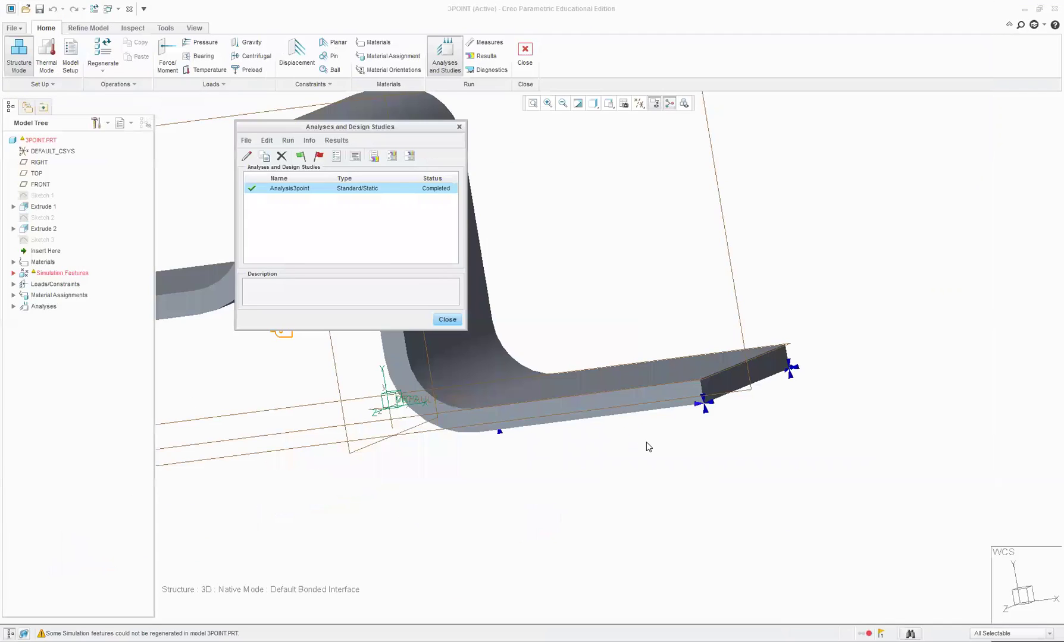
Delete the bend-edge constraint and both corner point constraints, including Constraint4
left_click(448, 321)
middle_click_drag(476, 436, 562, 402)
left_click(562, 394)
key("Delete")
left_click(543, 347)
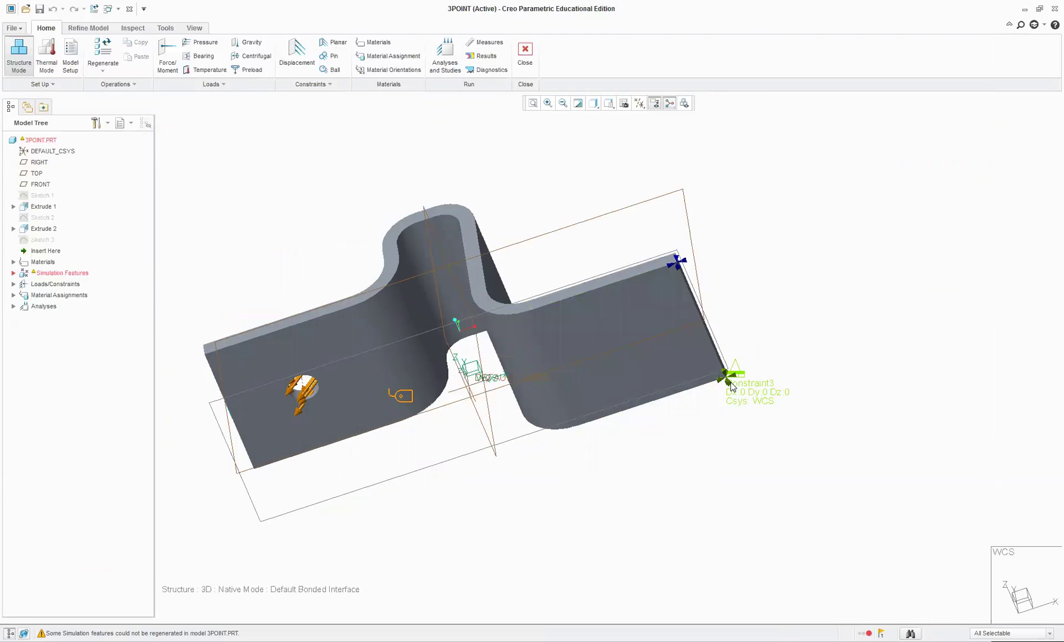
left_click(741, 388)
key("Delete")
left_click(537, 345)
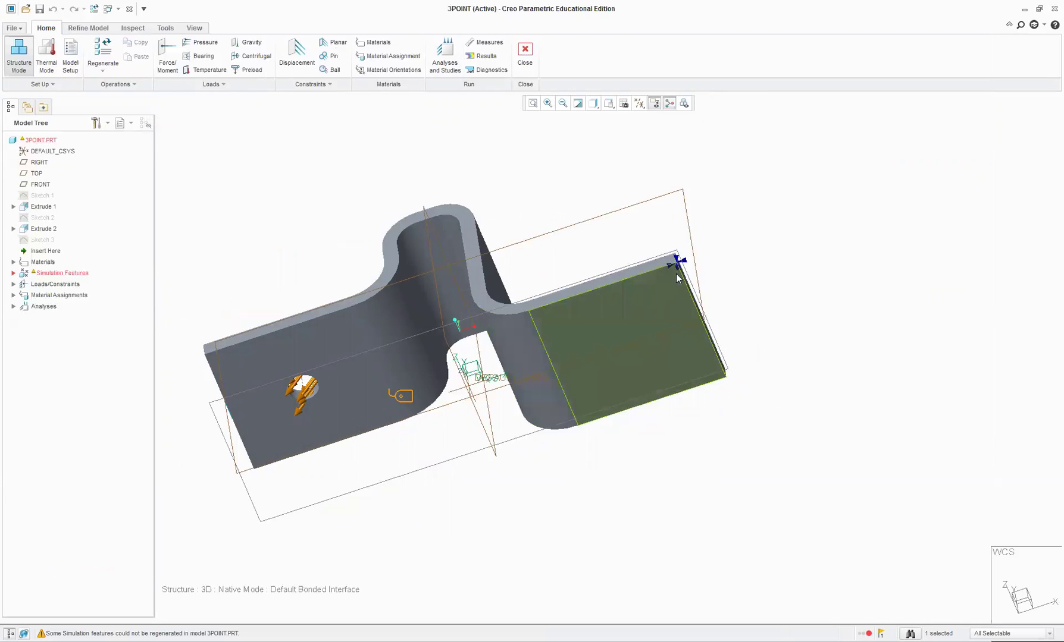
left_click(677, 269)
key("Delete")
left_click(542, 345)
Create displacement constraint Constraint1 on the right flange's top face
middle_click_drag(841, 344, 574, 432)
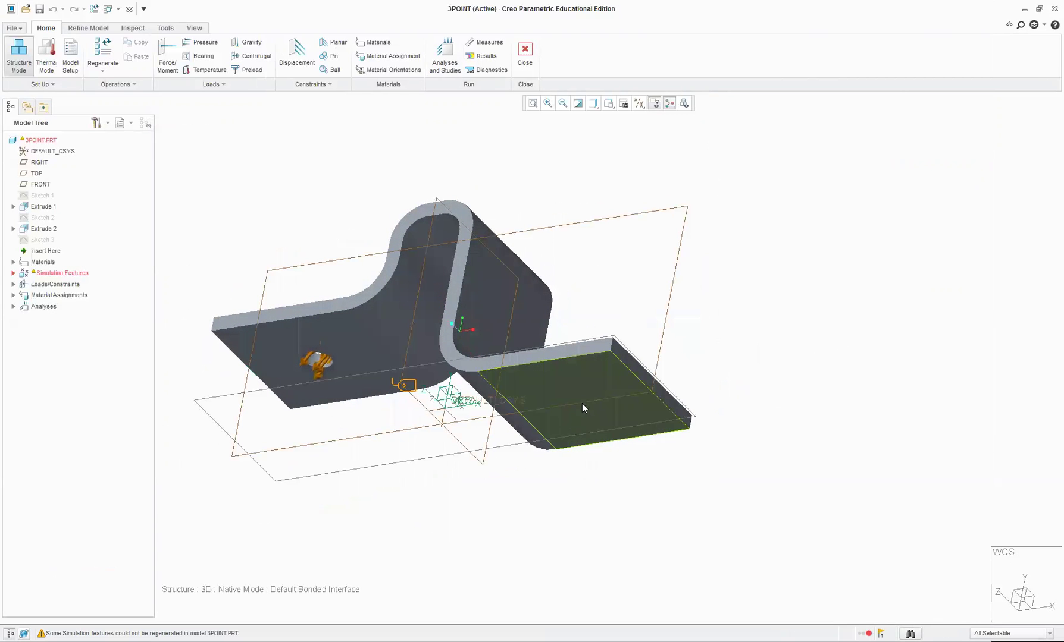
left_click(582, 403)
mouse_move(700, 515)
middle_mouse_down()
mouse_move(767, 530)
mouse_move(684, 523)
middle_mouse_up()
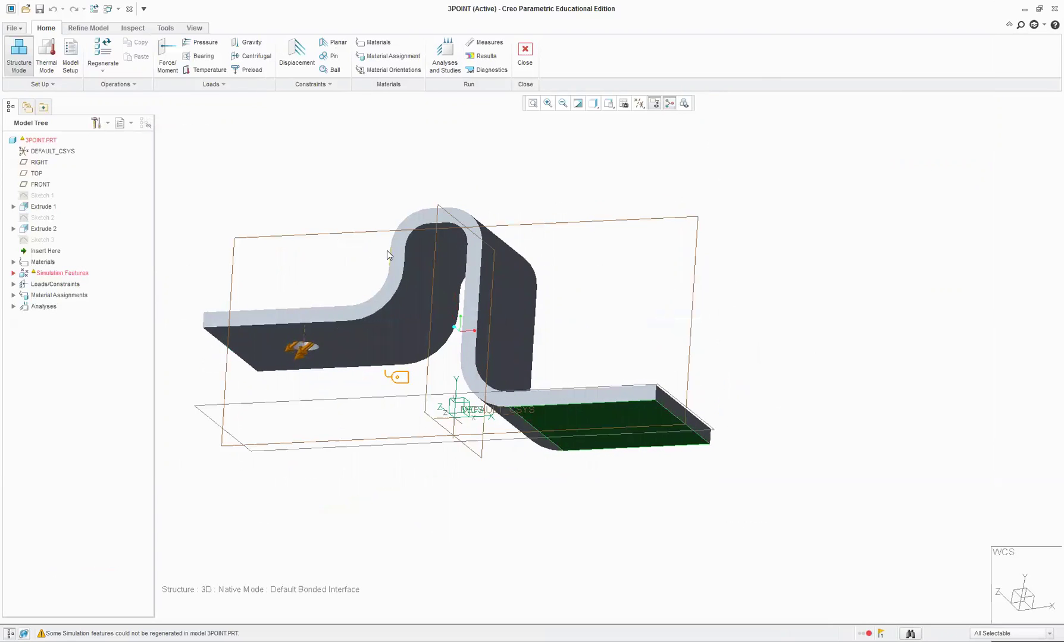
left_click(296, 57)
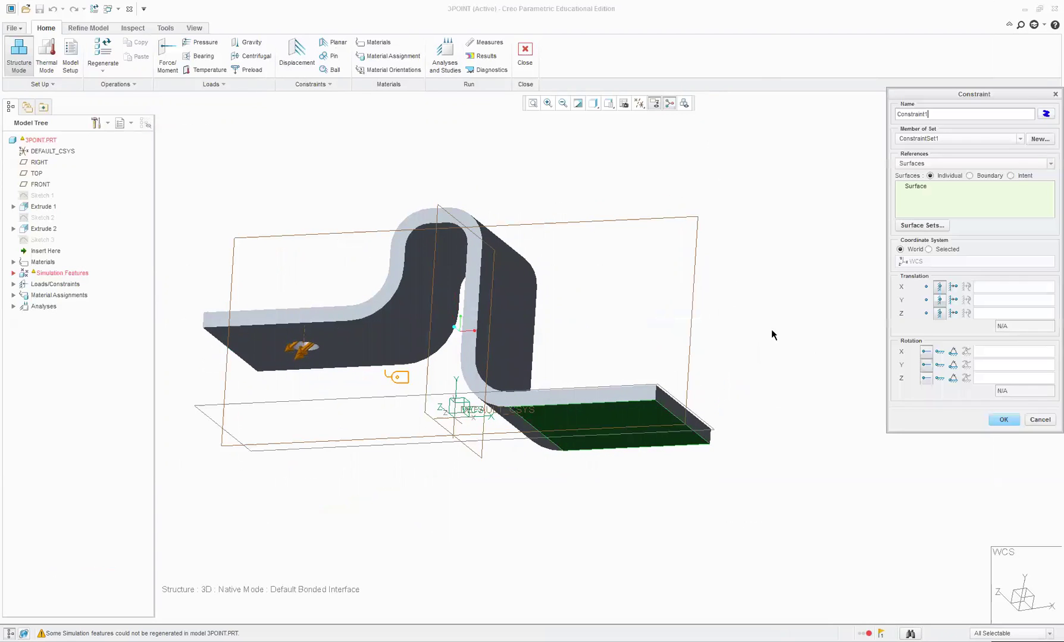
left_click(997, 420)
Rerun Analysis3point with the surface constraint, deleting old outputs and using interactive diagnostics
key("ctrl+d")
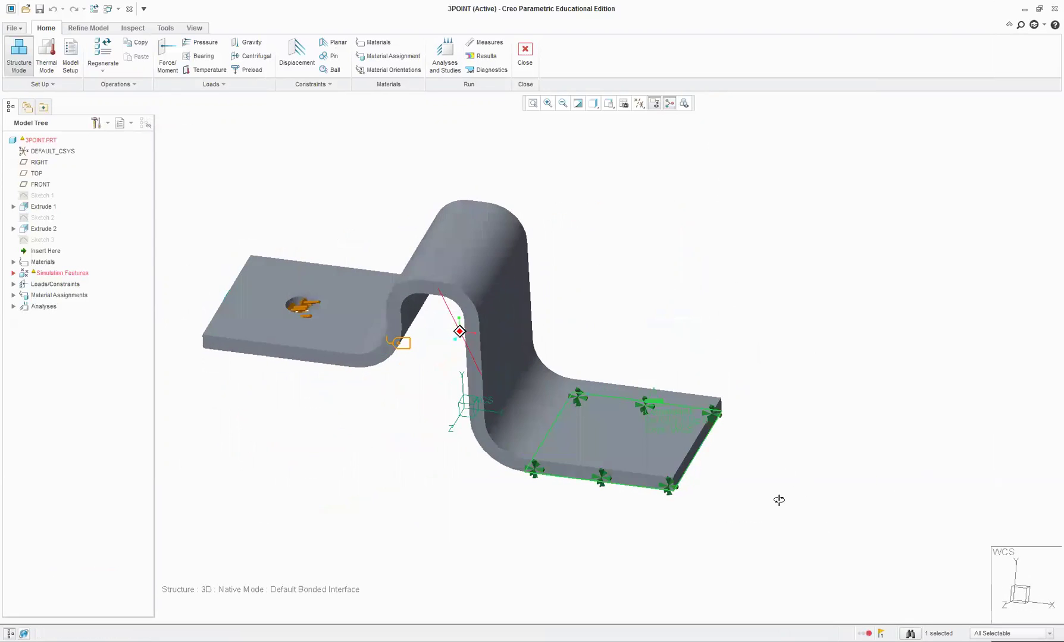
left_click(448, 67)
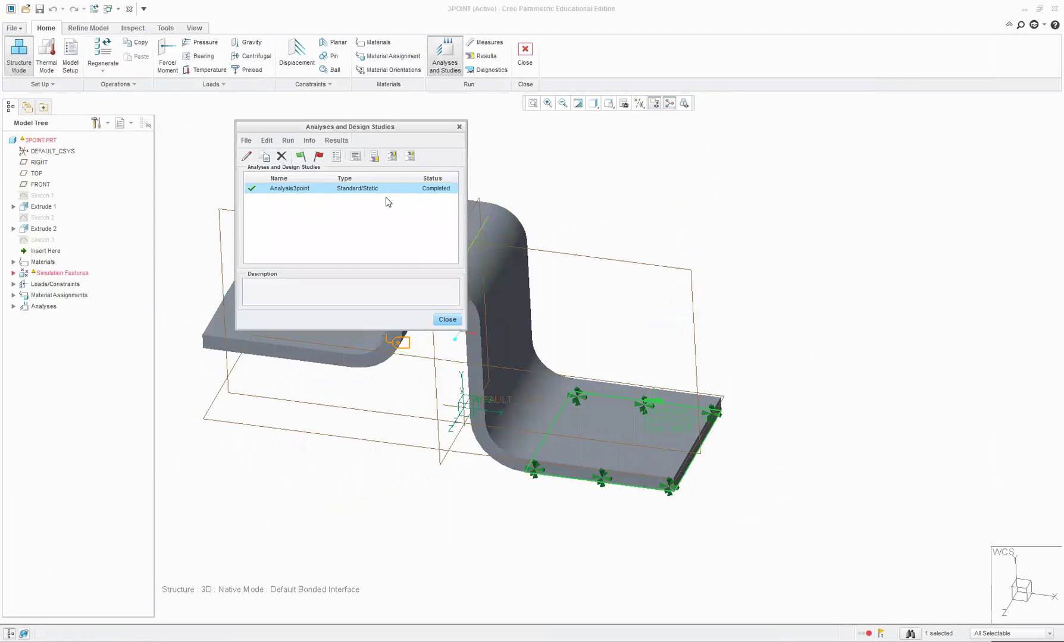
left_click(317, 158)
left_click(570, 348)
left_click(549, 347)
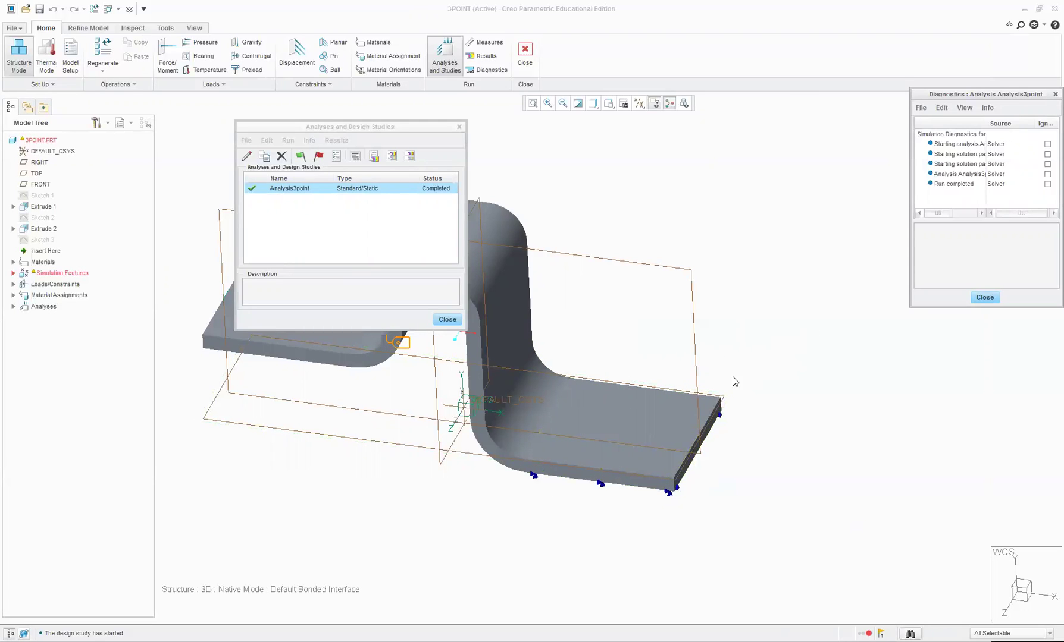
Review the von Mises plot, peaking at 174.923 MPa near the lower bend, from several angles
left_click(374, 156)
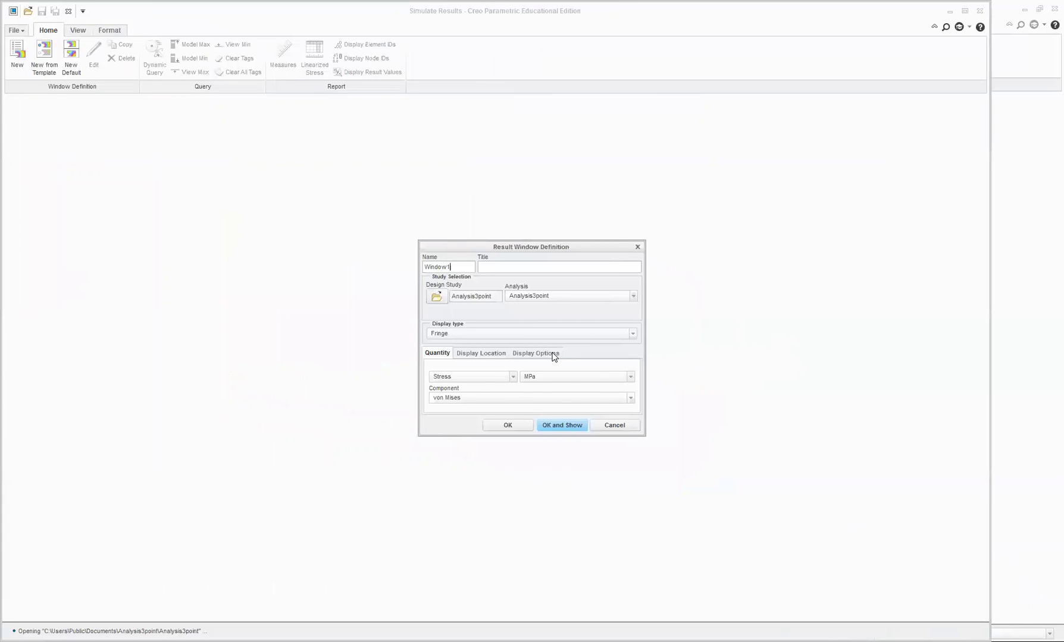
left_click(553, 356)
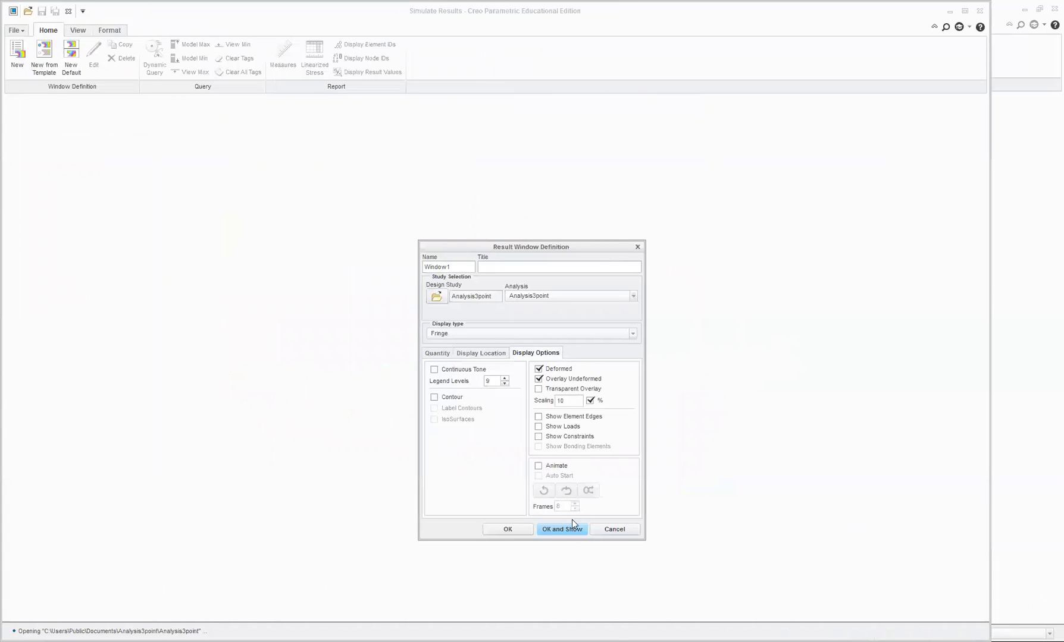
scroll(485, 528, "up", 3)
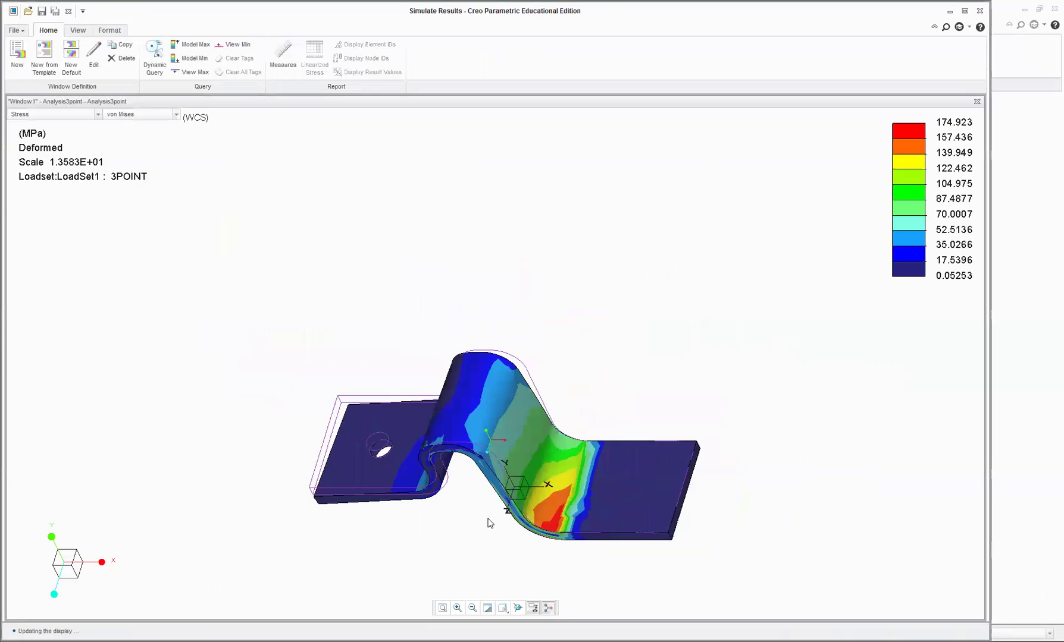
middle_click_drag(483, 542, 550, 571)
scroll(550, 570, "down", 3)
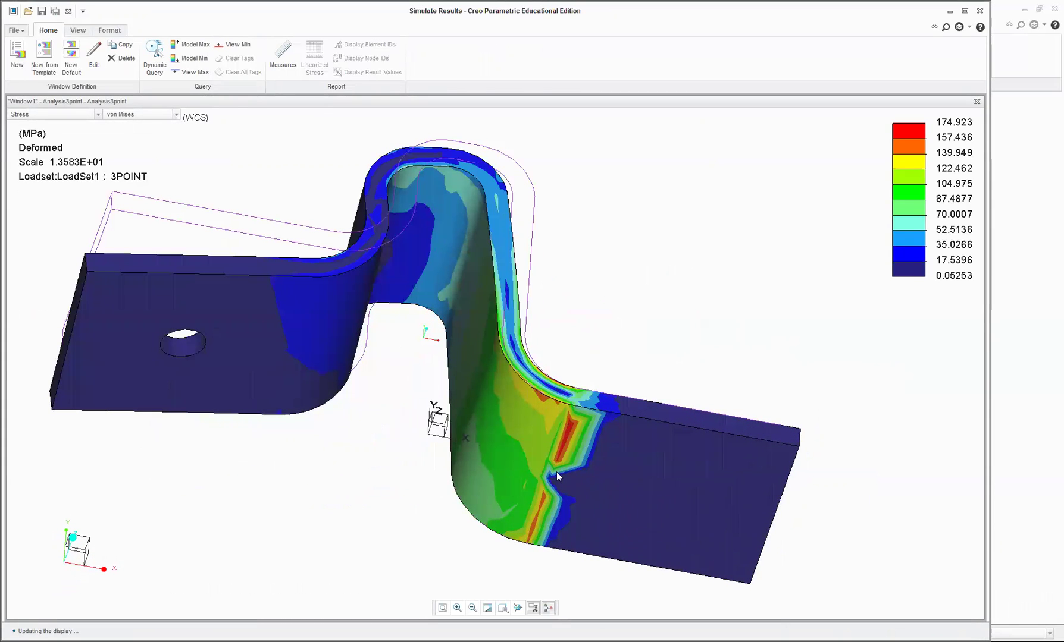
scroll(533, 533, "up", 2)
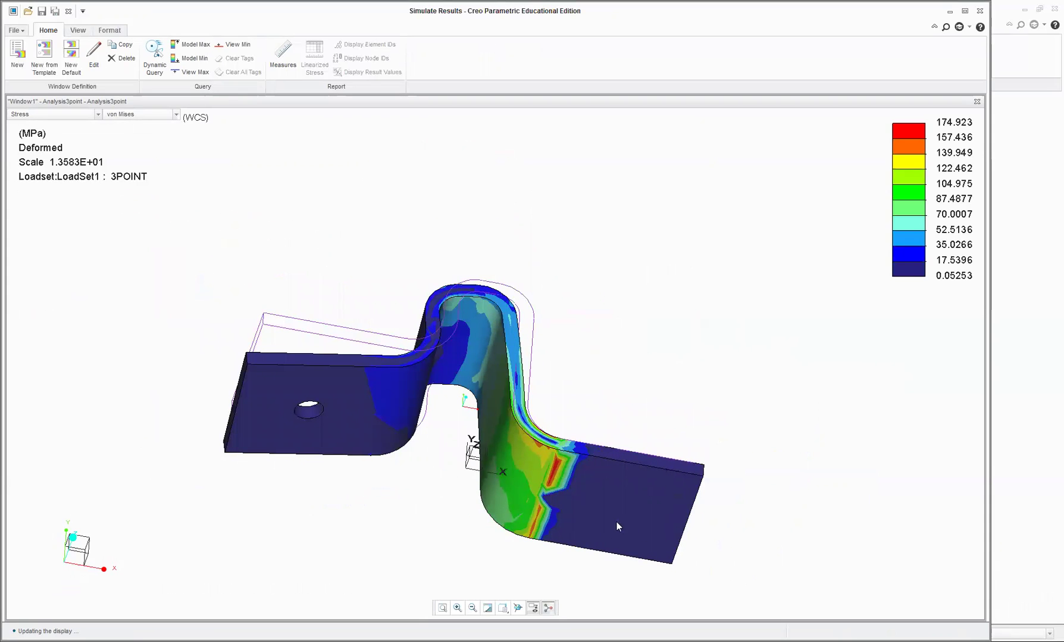
mouse_move(598, 371)
middle_mouse_down()
mouse_move(584, 418)
mouse_move(520, 484)
mouse_move(500, 483)
mouse_move(518, 516)
middle_mouse_up()
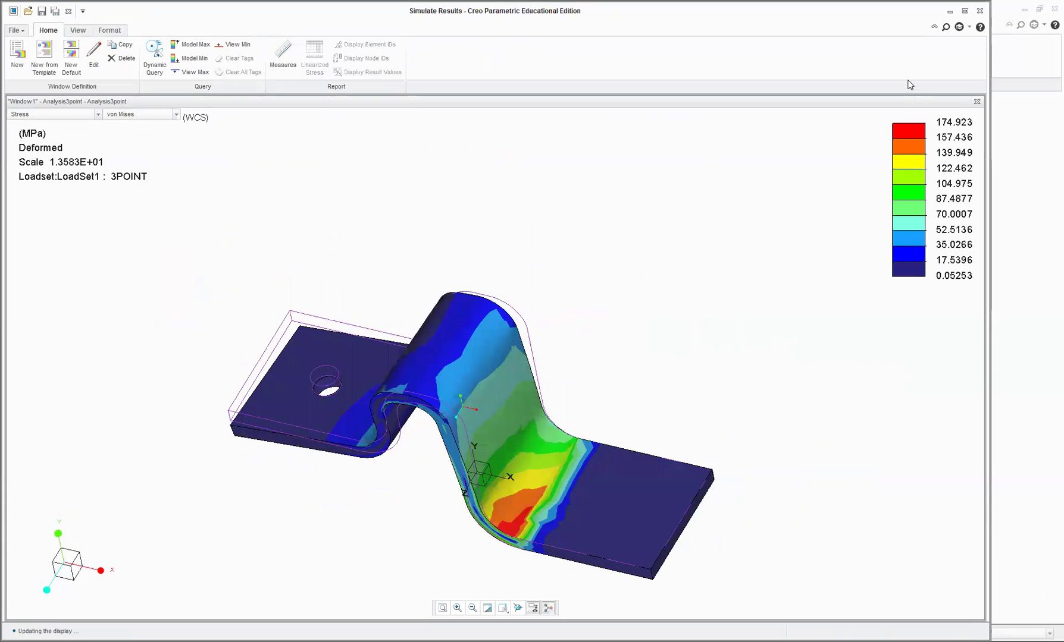
scroll(772, 229, "down", 3)
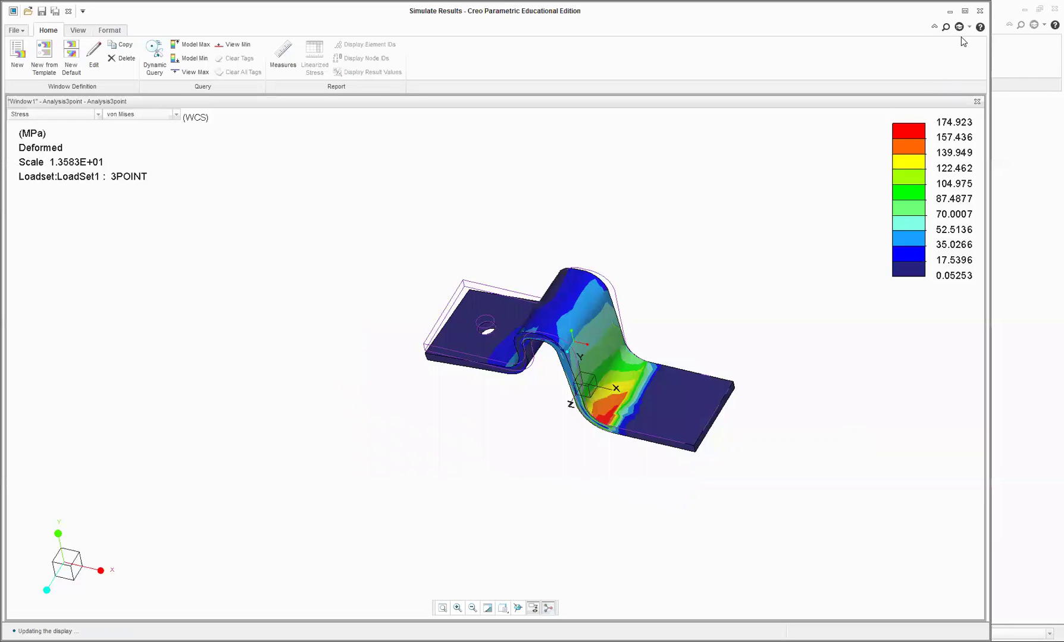
Exit the results without saving and close the analyses list
left_click(980, 10)
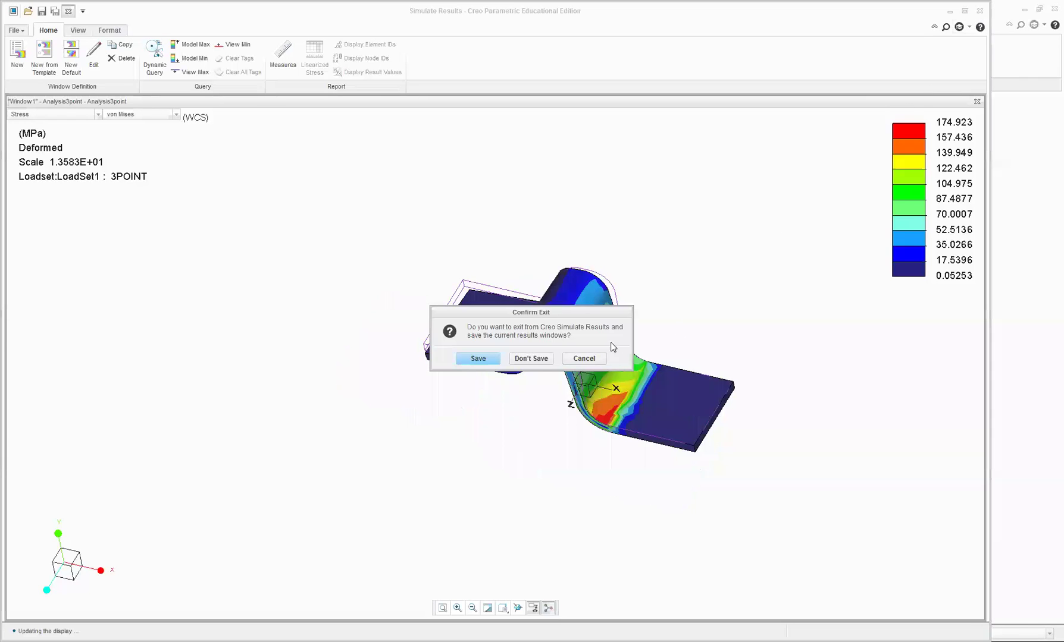
left_click(531, 358)
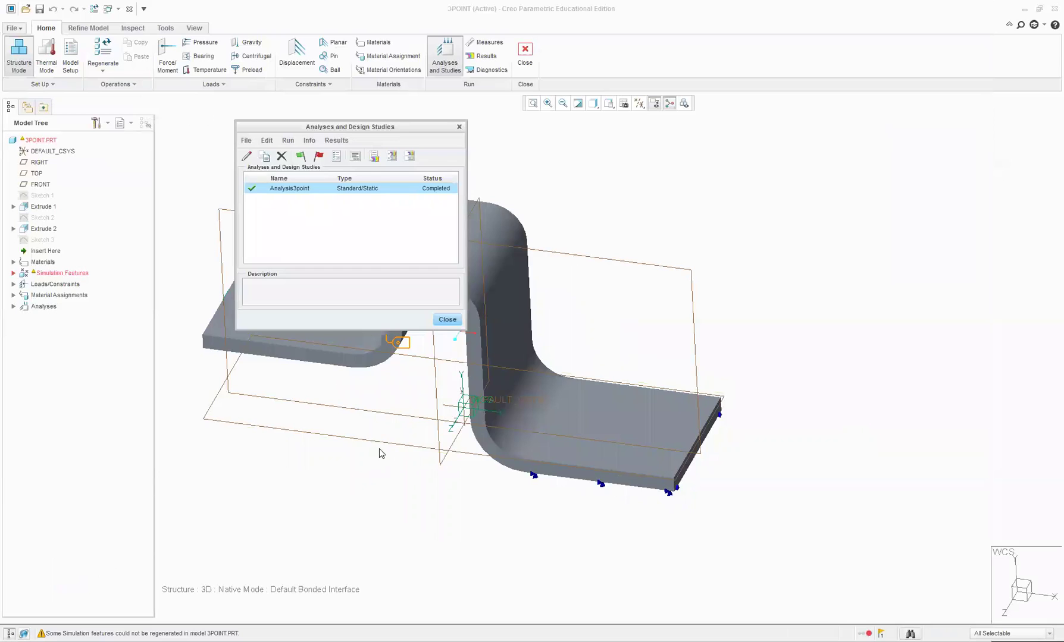
left_click(448, 319)
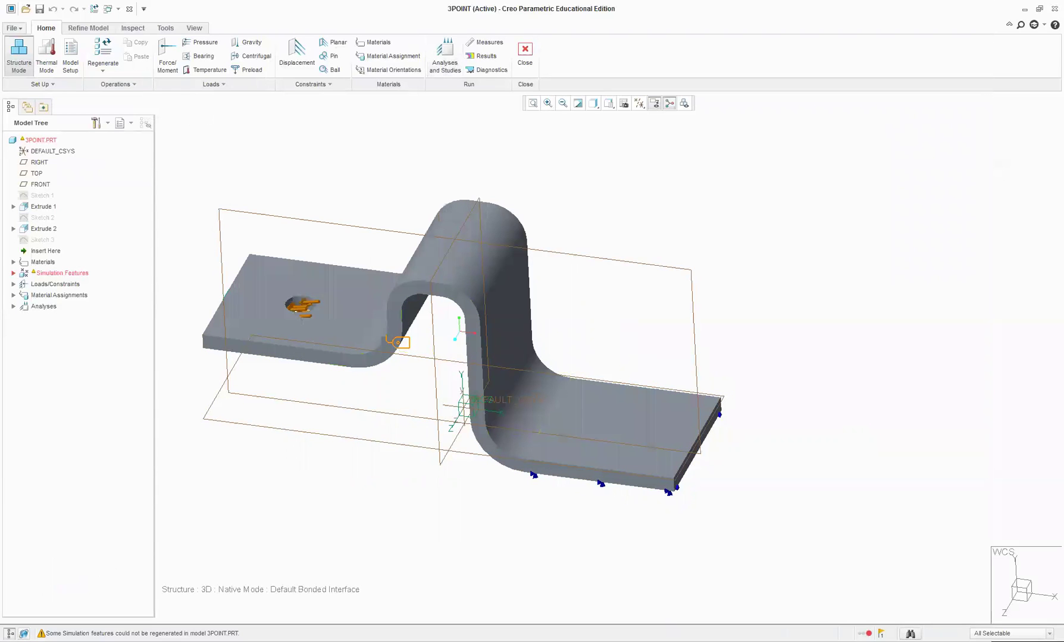